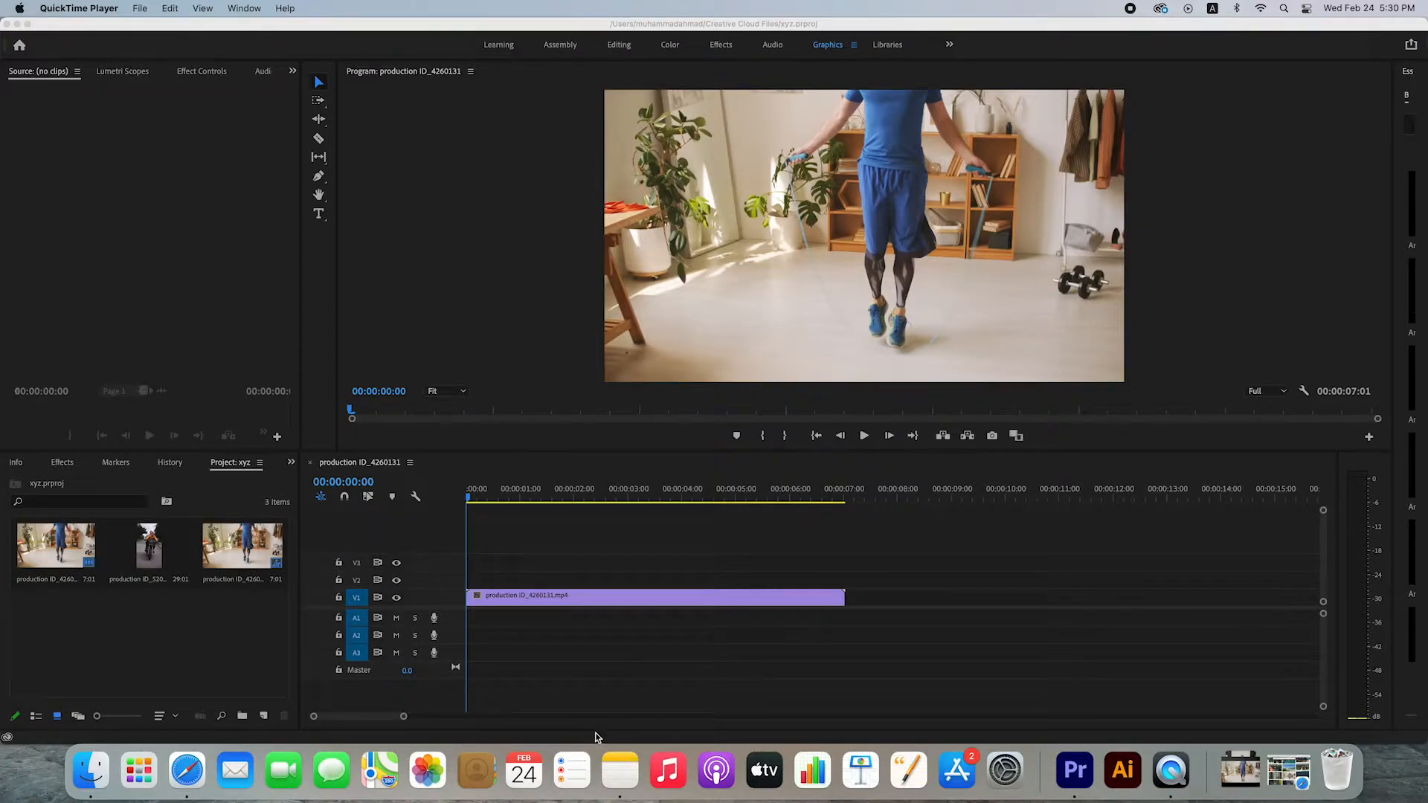
Activate the Rate Stretch tool, preview the jump-rope clip at its original speed, and return the playhead to the start
{"action": "left_click", "coordinate": [318, 119]}
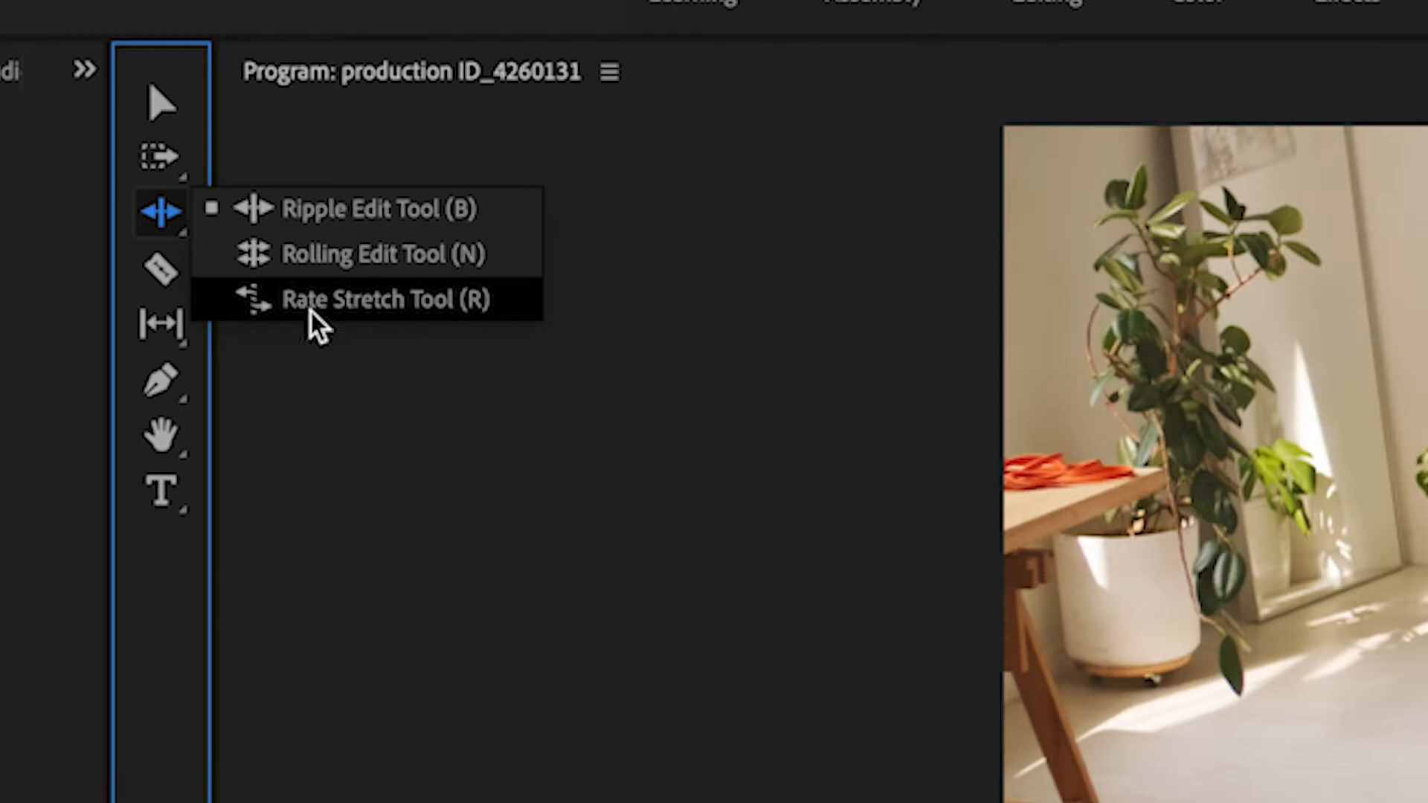
{"action": "left_click", "coordinate": [345, 309]}
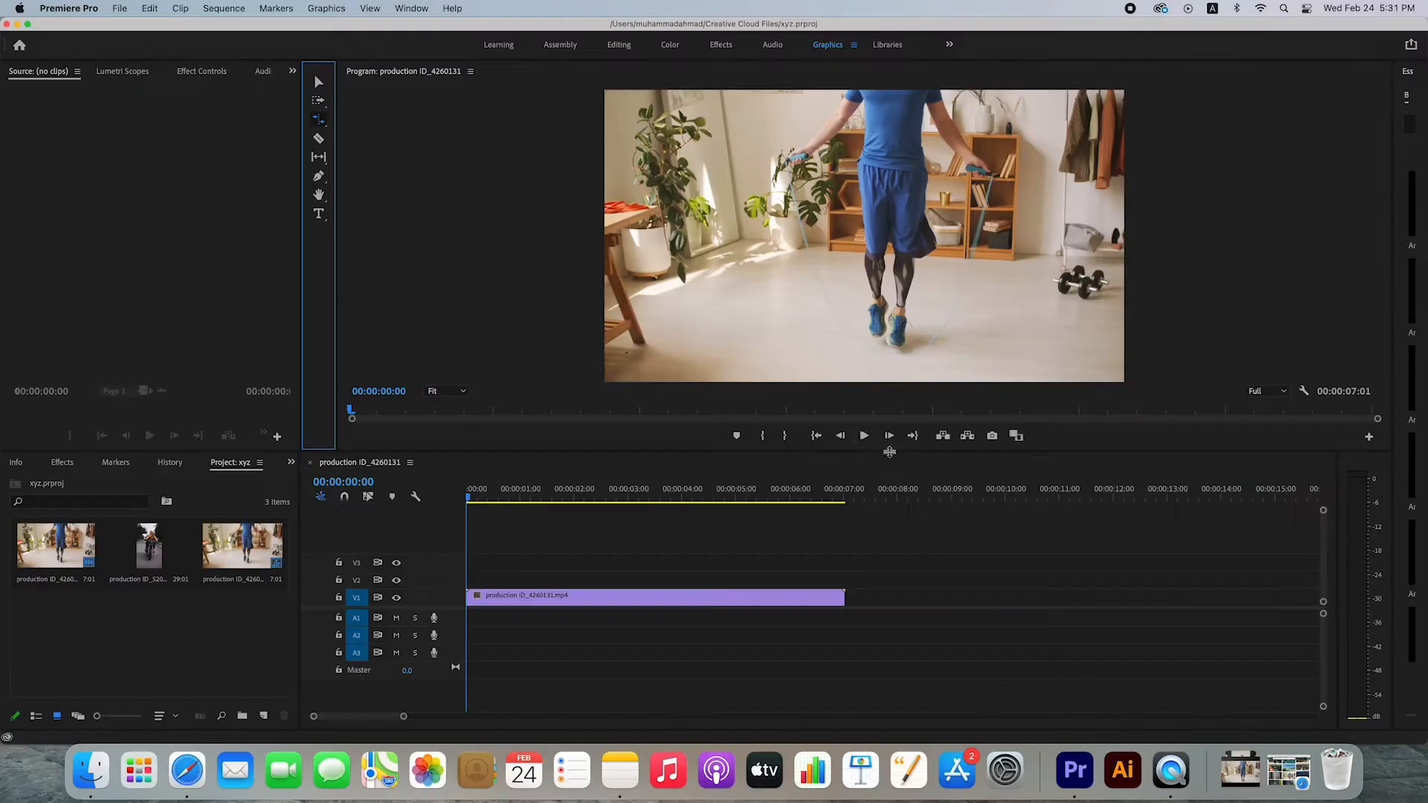
{"action": "left_click", "coordinate": [865, 436]}
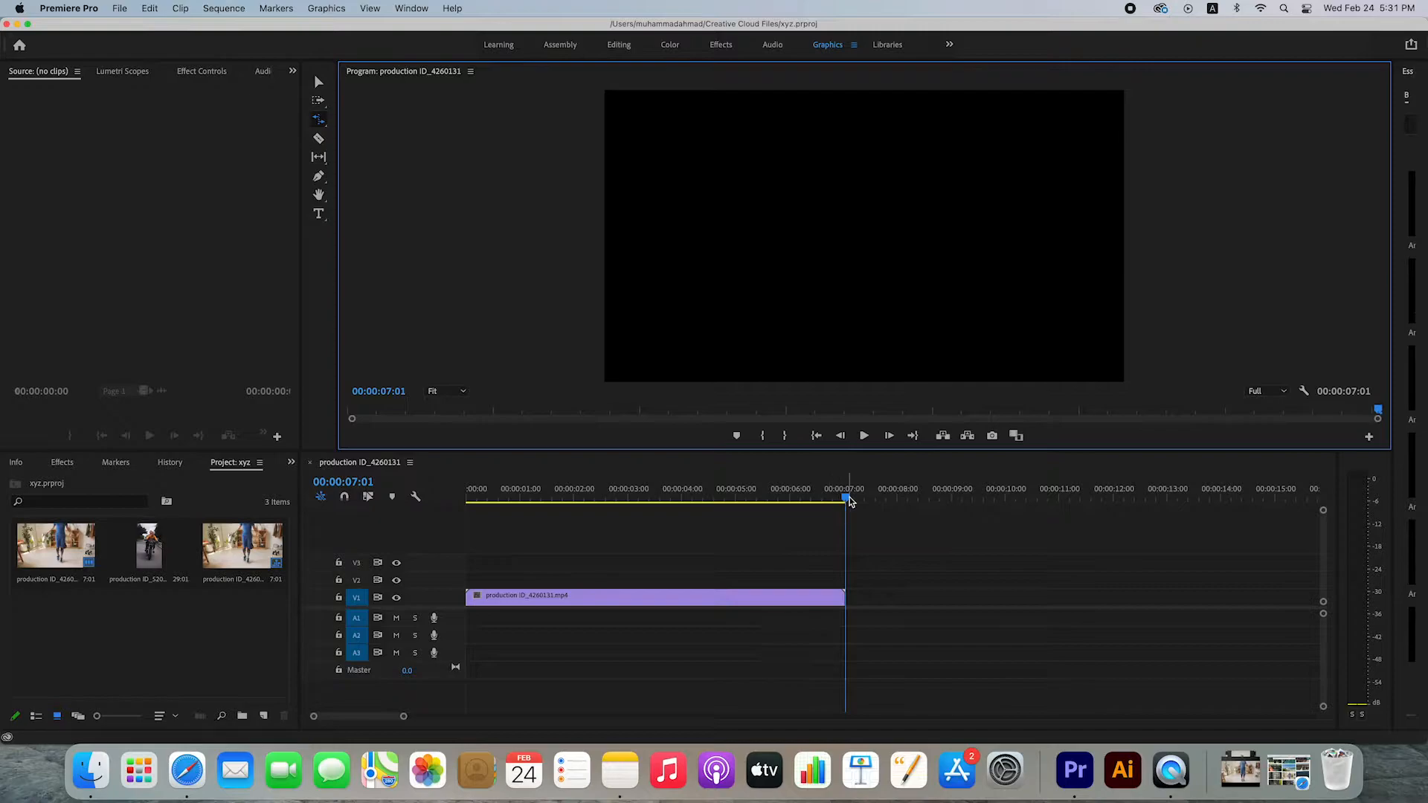
{"action": "left_click_drag", "start_coordinate": [848, 499], "coordinate": [447, 508]}
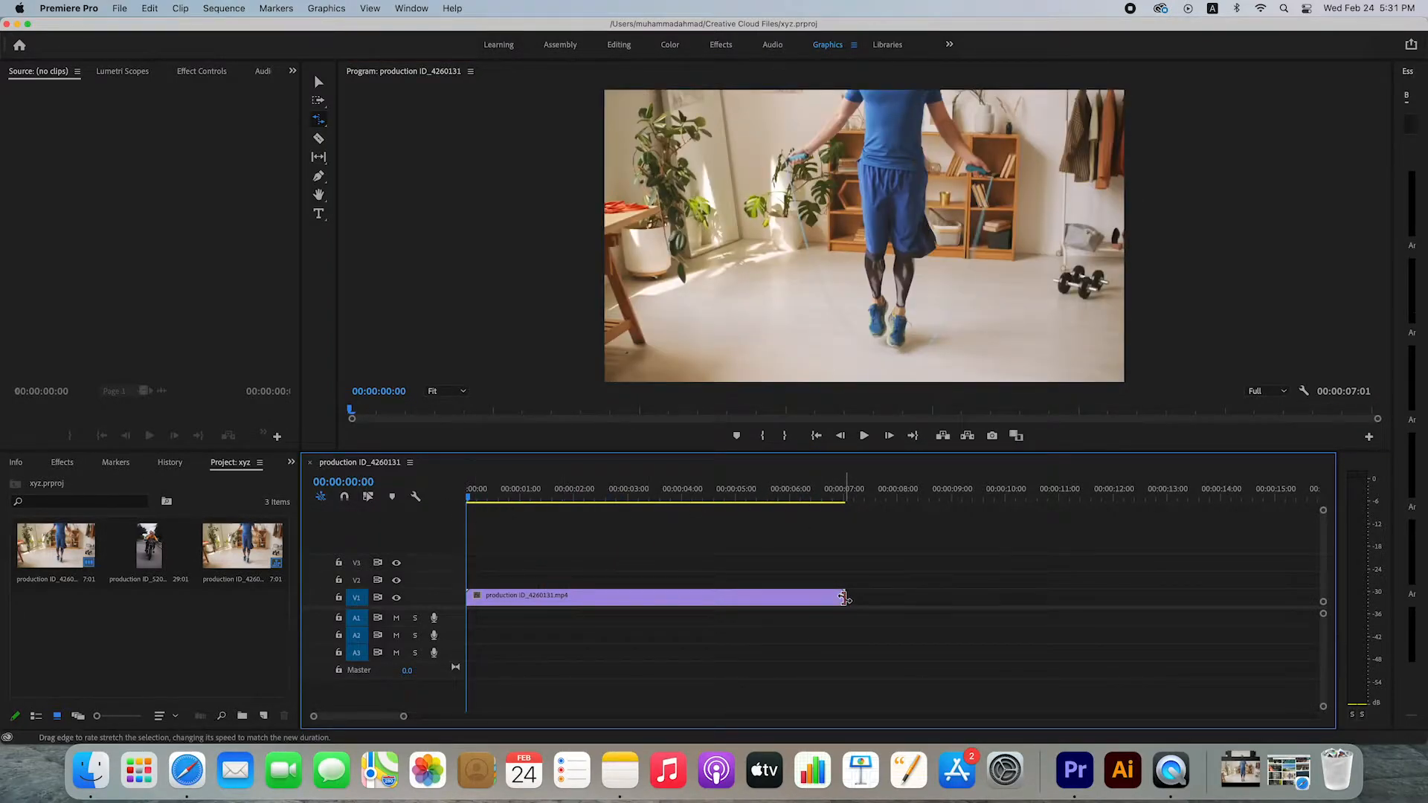
Slow the jump-rope clip by rate-stretching its end to a duration of 00:00:10:00, and preview it
{"action": "left_click", "coordinate": [845, 598]}
{"action": "left_click_drag", "start_coordinate": [844, 597], "coordinate": [918, 598]}
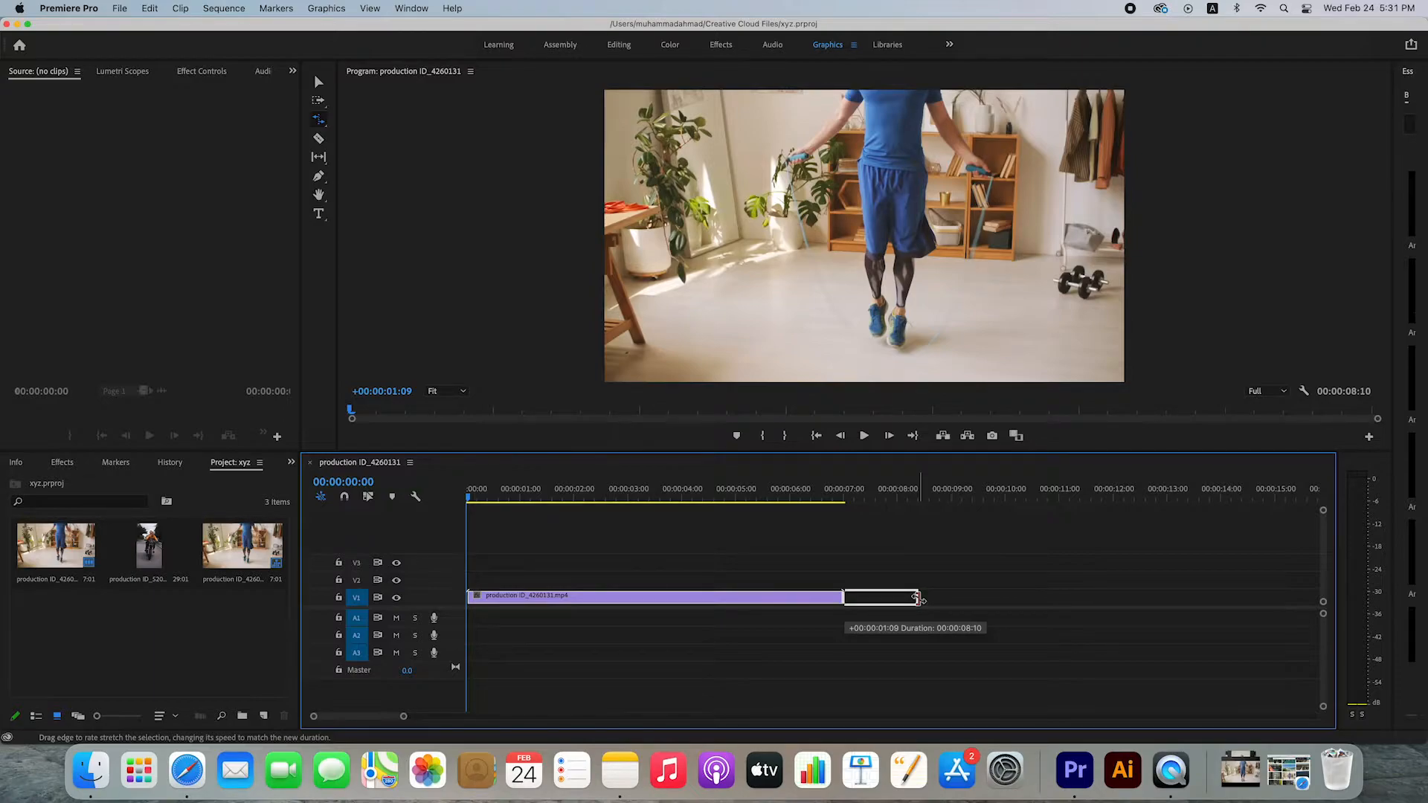
{"action": "left_click_drag", "start_coordinate": [921, 600], "coordinate": [1006, 600]}
{"action": "left_click_drag", "start_coordinate": [1005, 600], "coordinate": [1004, 600]}
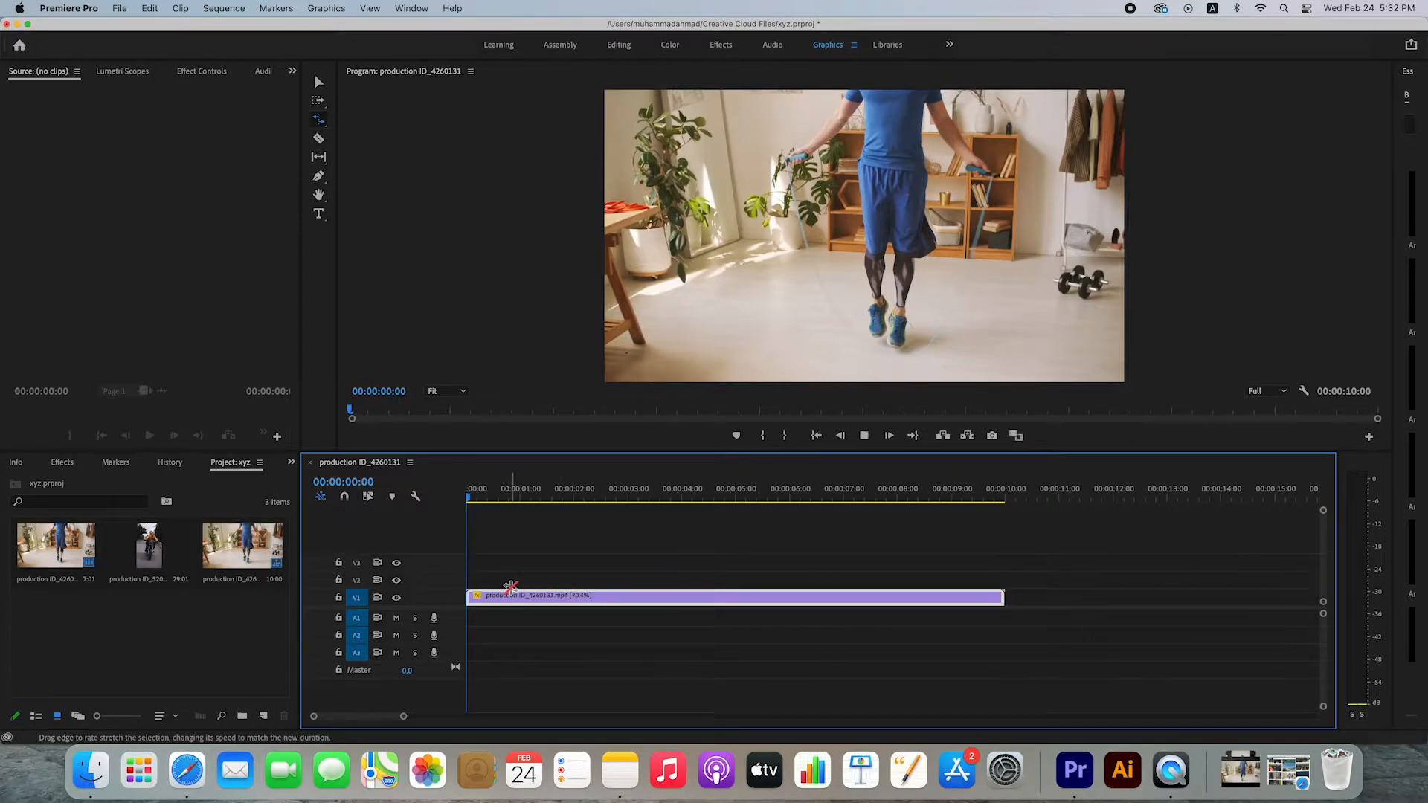
{"action": "key", "text": "space"}
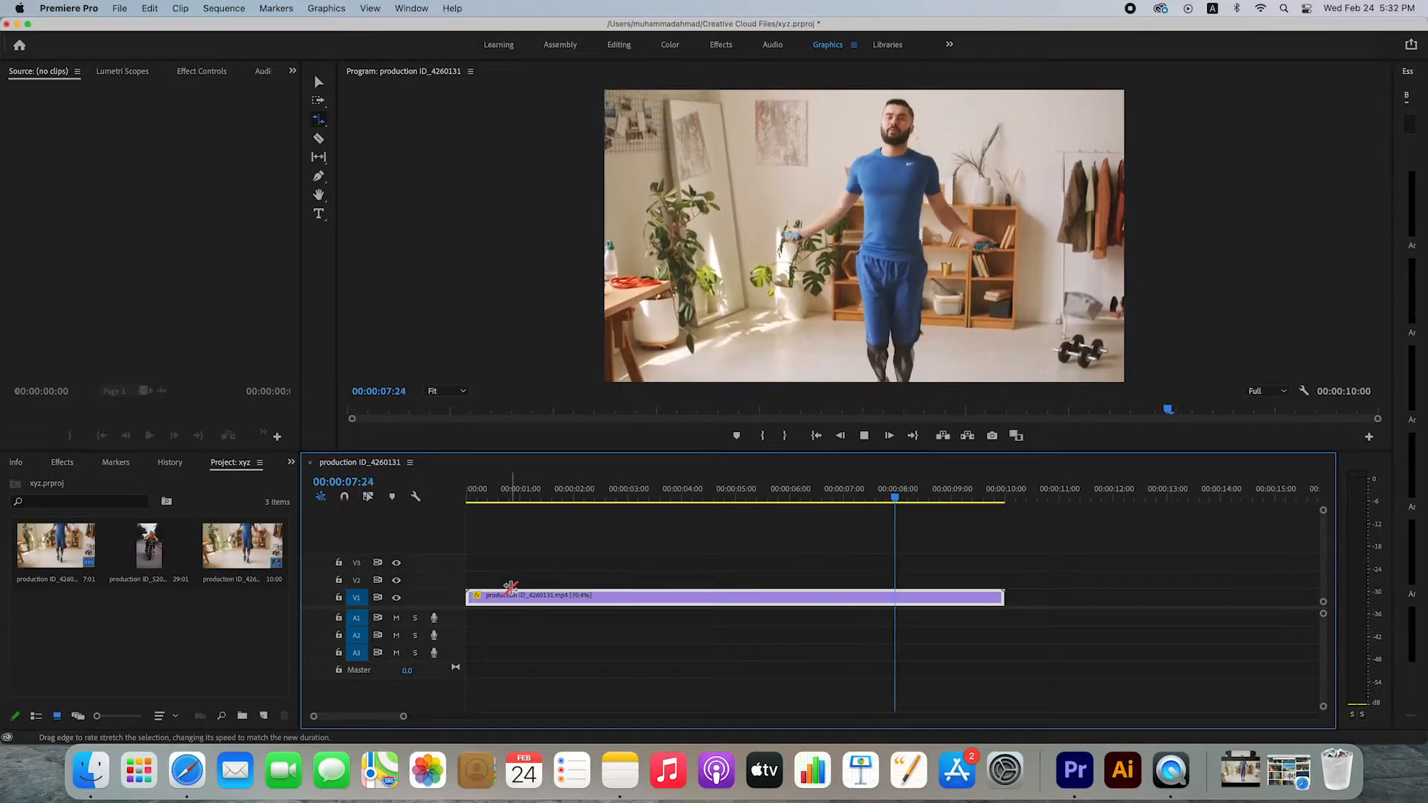
{"action": "key", "text": "space"}
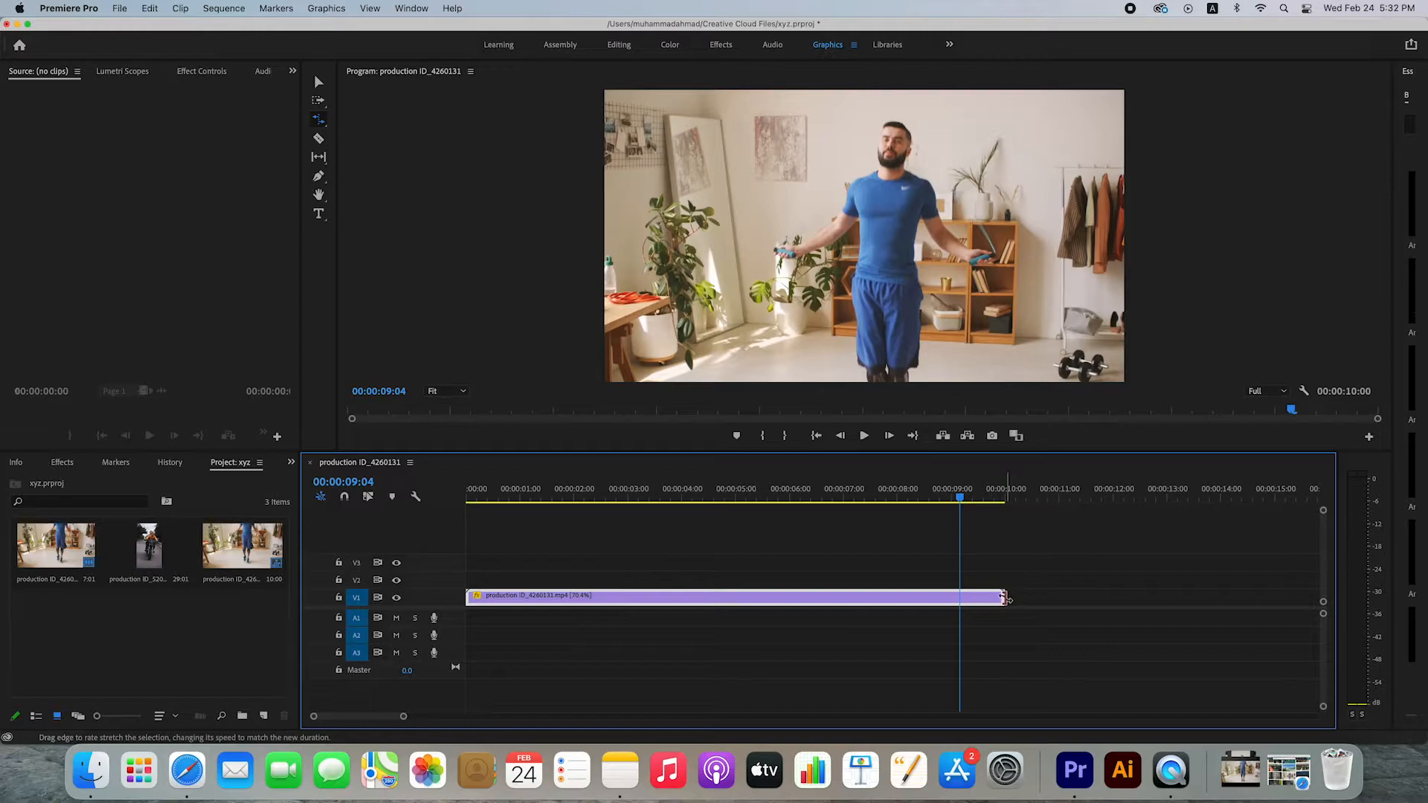
Slow the clip further by rate-stretching its end to about 00:00:13:12, and return the playhead to the start
{"action": "left_click_drag", "start_coordinate": [1005, 597], "coordinate": [1193, 595]}
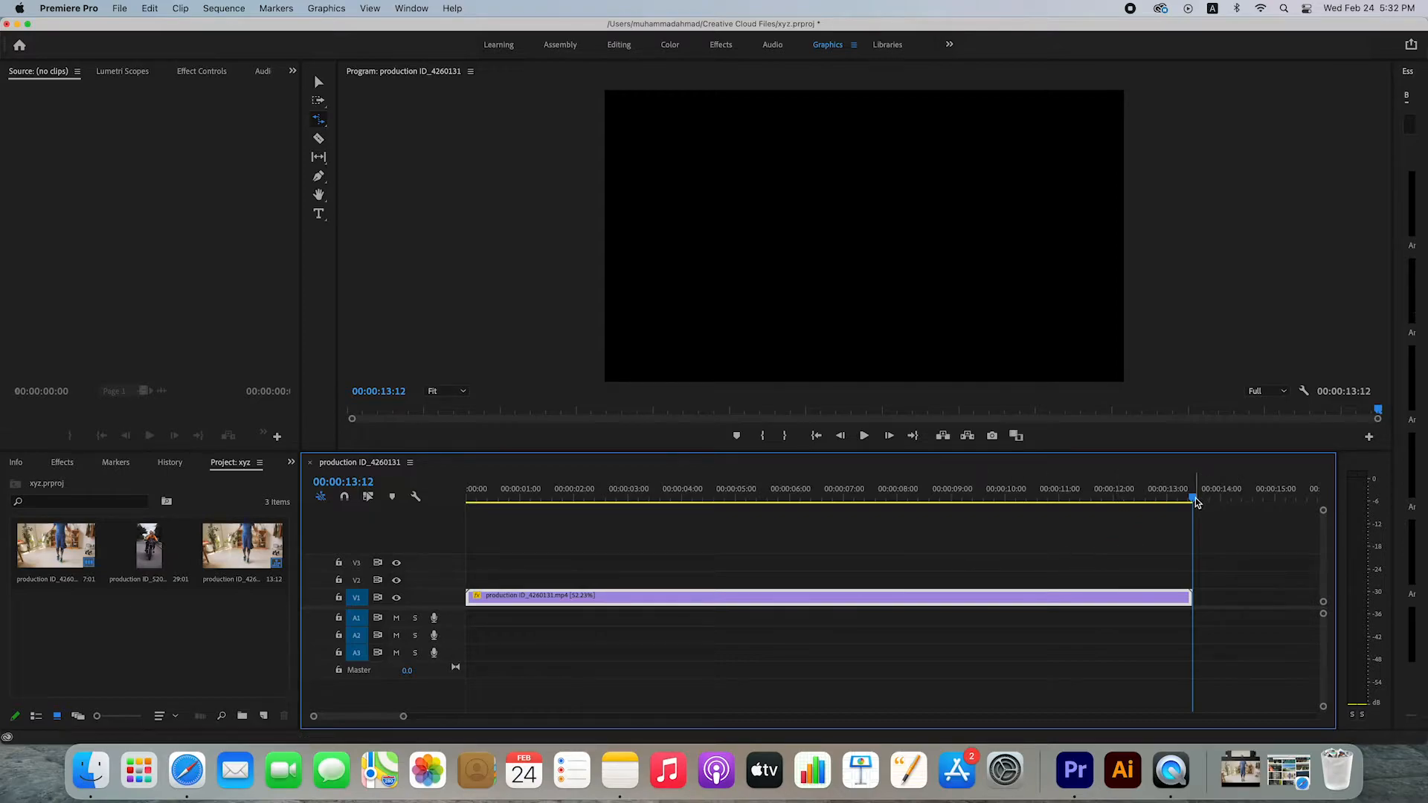
{"action": "left_click_drag", "start_coordinate": [1194, 495], "coordinate": [1015, 496]}
{"action": "left_click_drag", "start_coordinate": [934, 543], "coordinate": [469, 555]}
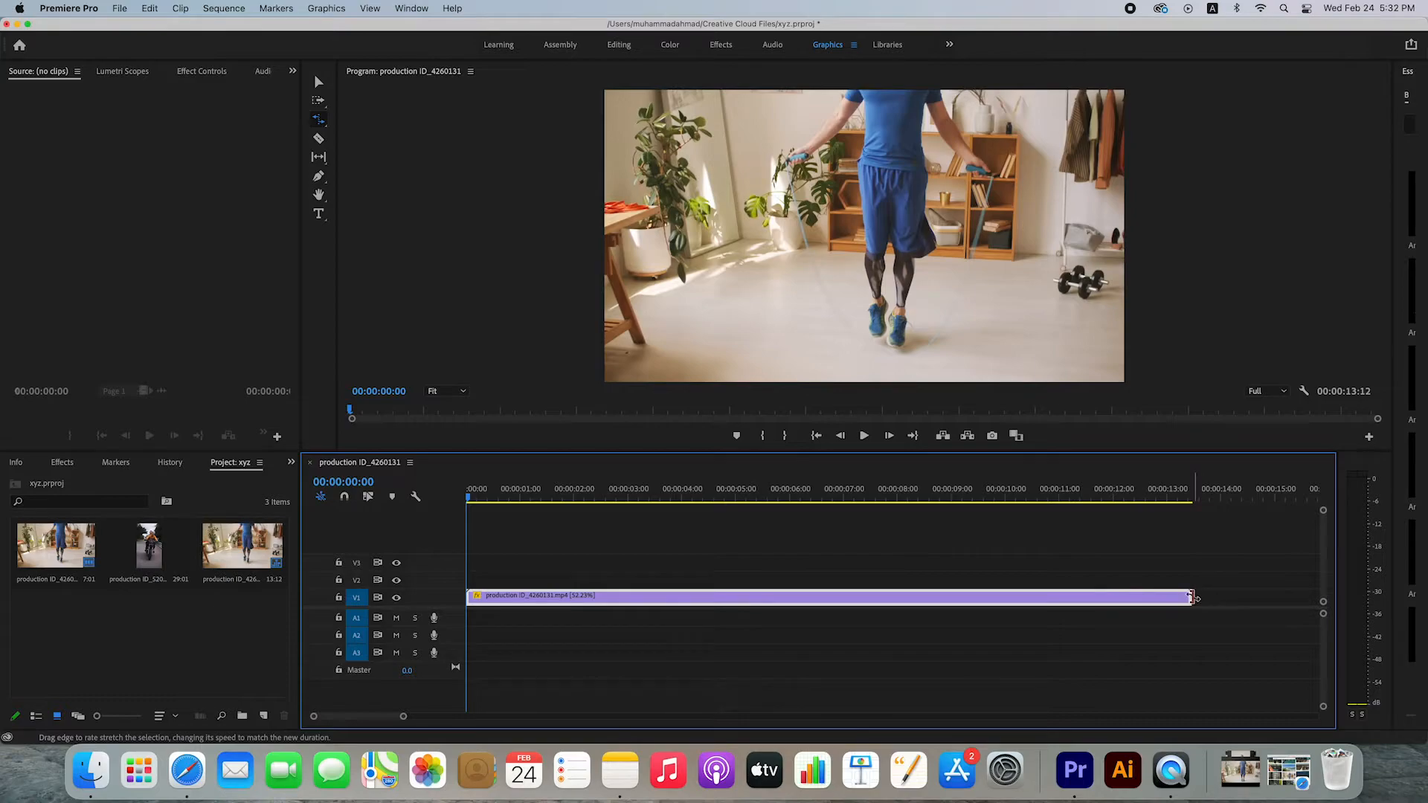
{"action": "mouse_move", "coordinate": [1192, 598]}
{"action": "left_mouse_down"}
{"action": "mouse_move", "coordinate": [1212, 598]}
{"action": "mouse_move", "coordinate": [1193, 598]}
{"action": "left_mouse_up"}
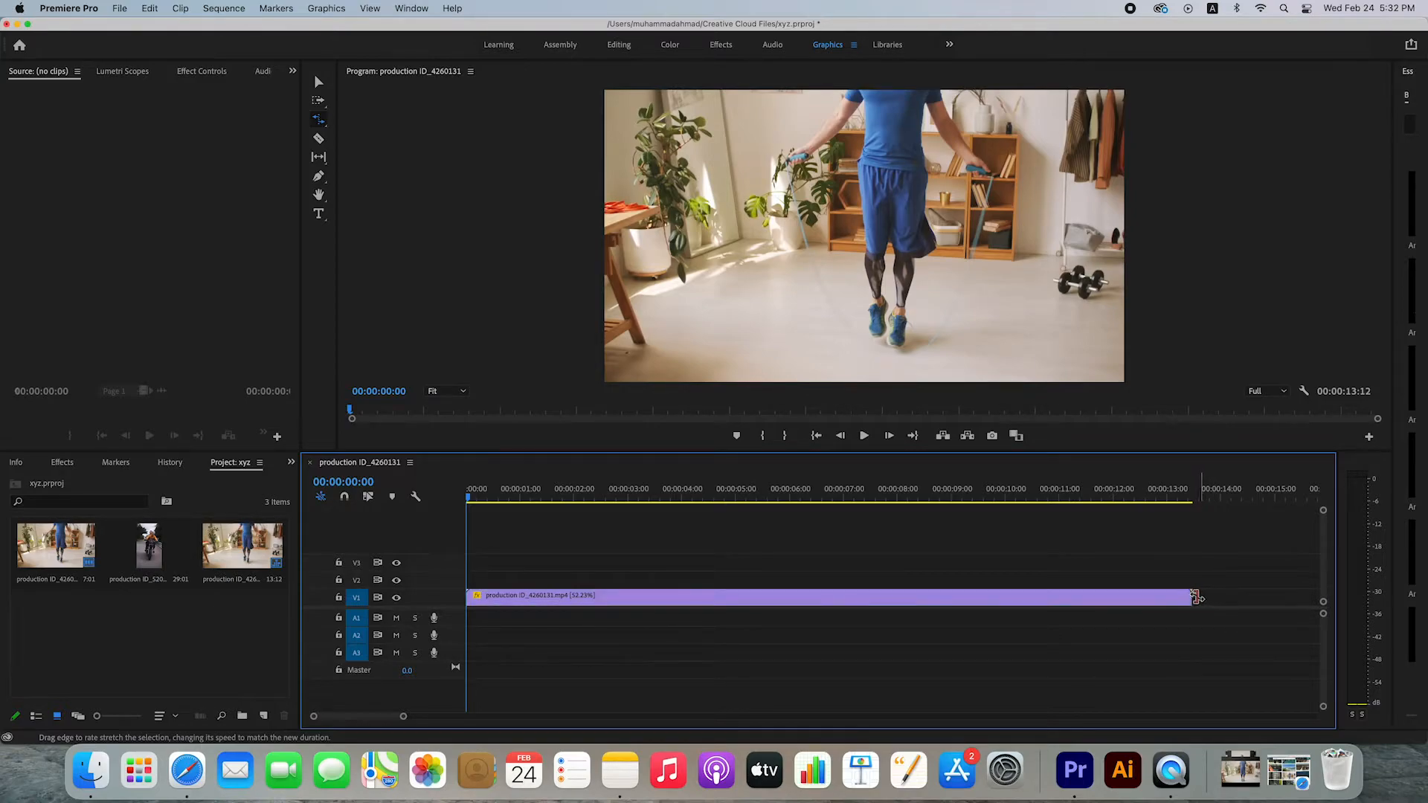
Speed up the clip by rate-stretching its end inward to about 00:00:03:21, and preview it from the start
{"action": "left_click_drag", "start_coordinate": [1195, 598], "coordinate": [712, 615]}
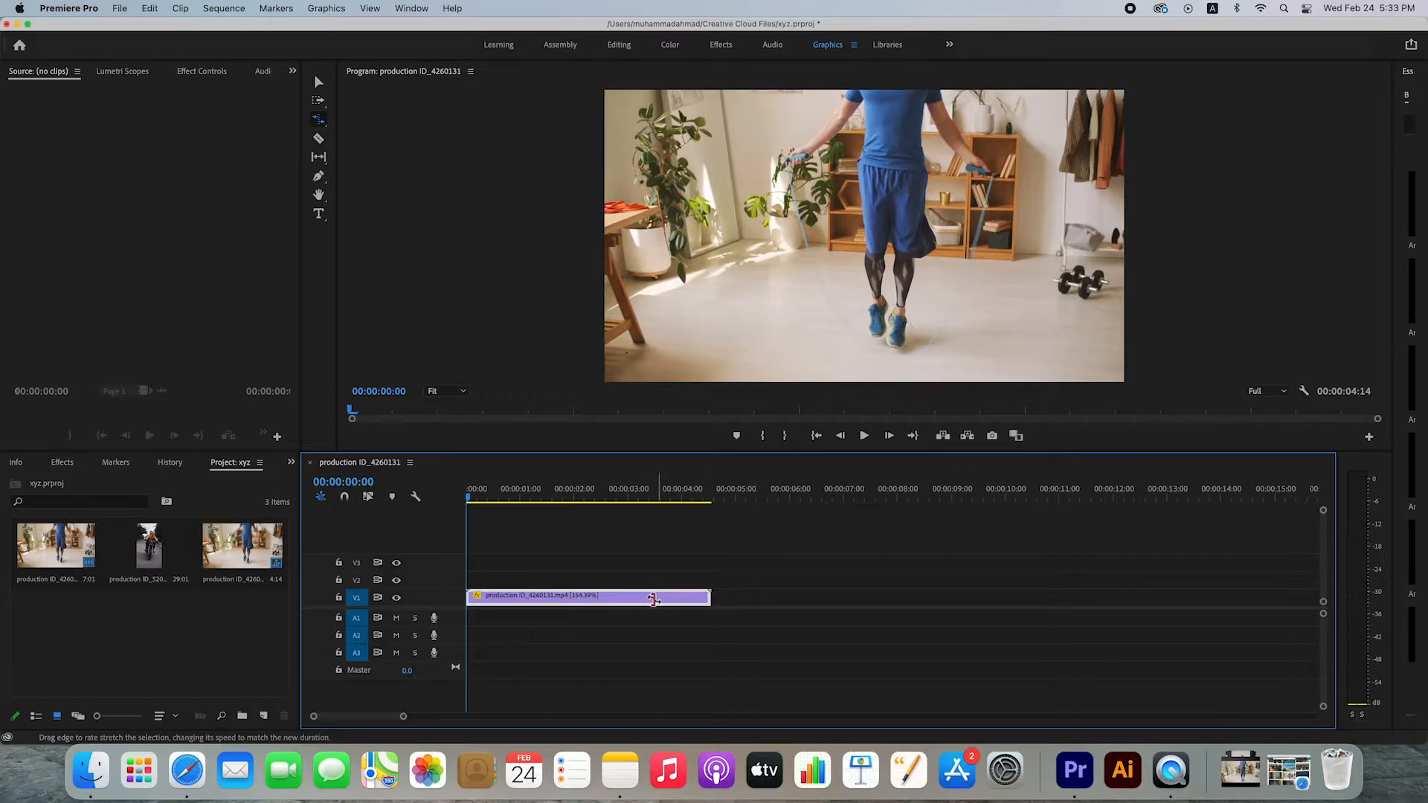
{"action": "left_click_drag", "start_coordinate": [710, 598], "coordinate": [674, 598]}
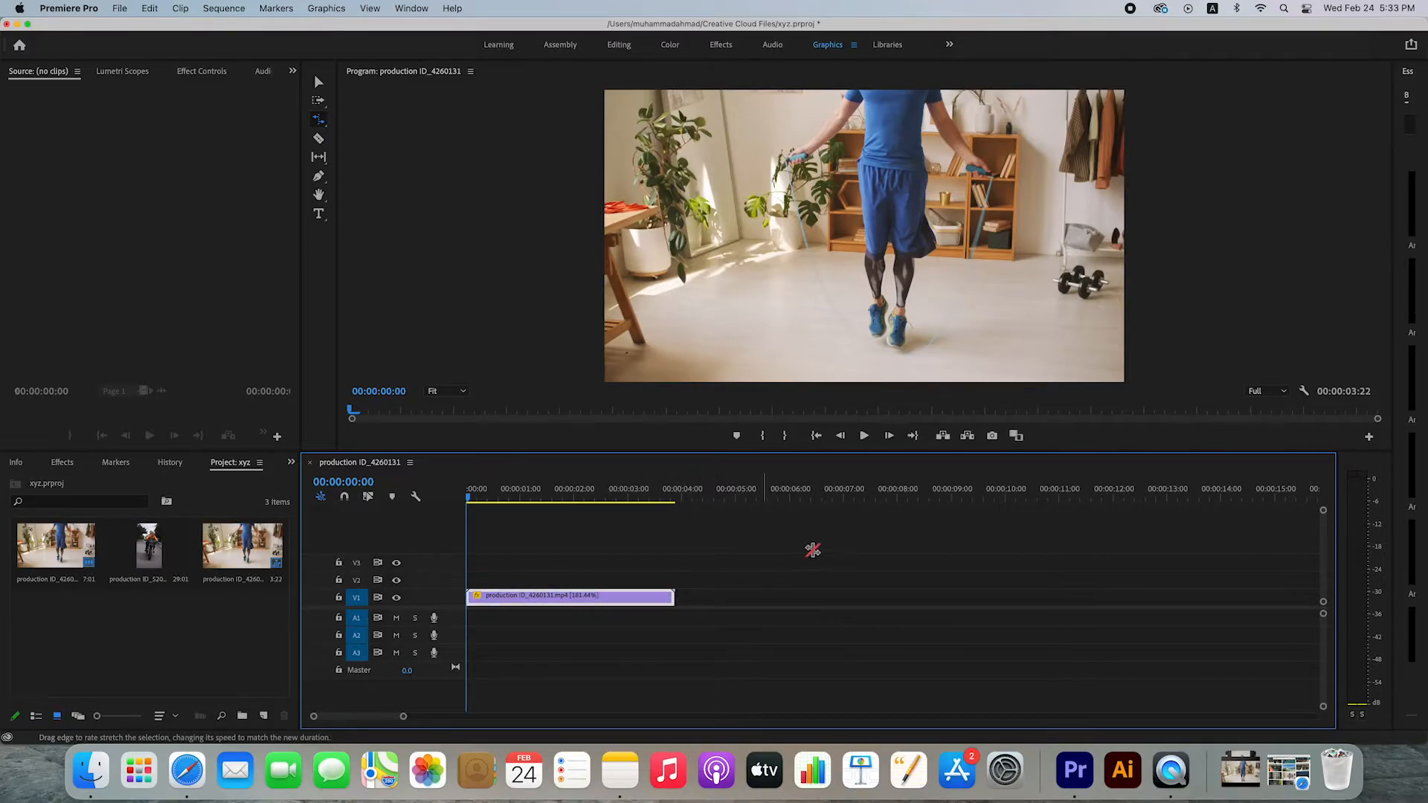
{"action": "key", "text": "space"}
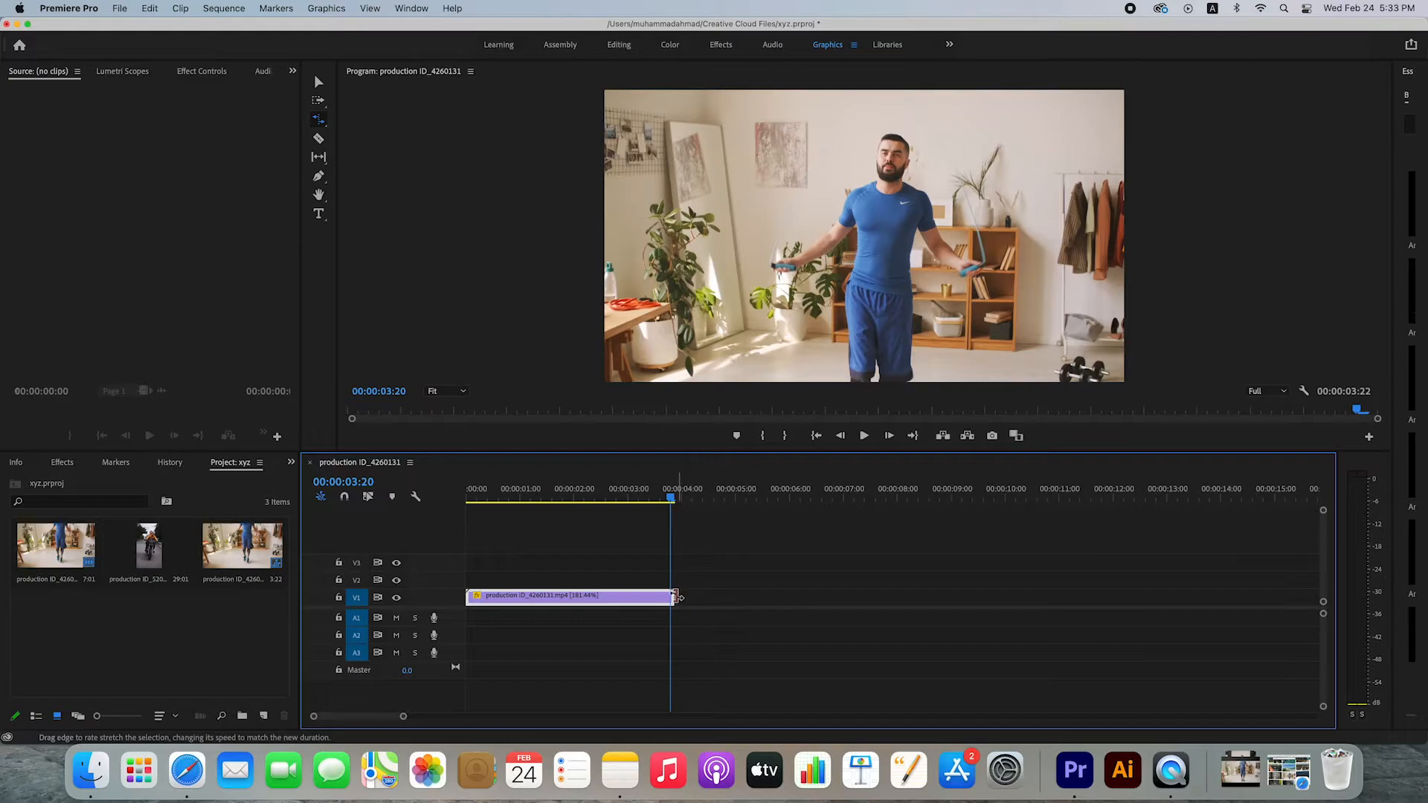
{"action": "mouse_move", "coordinate": [676, 596]}
{"action": "left_mouse_down"}
{"action": "mouse_move", "coordinate": [768, 598]}
{"action": "mouse_move", "coordinate": [673, 597]}
{"action": "left_mouse_up"}
{"action": "key", "text": "space"}
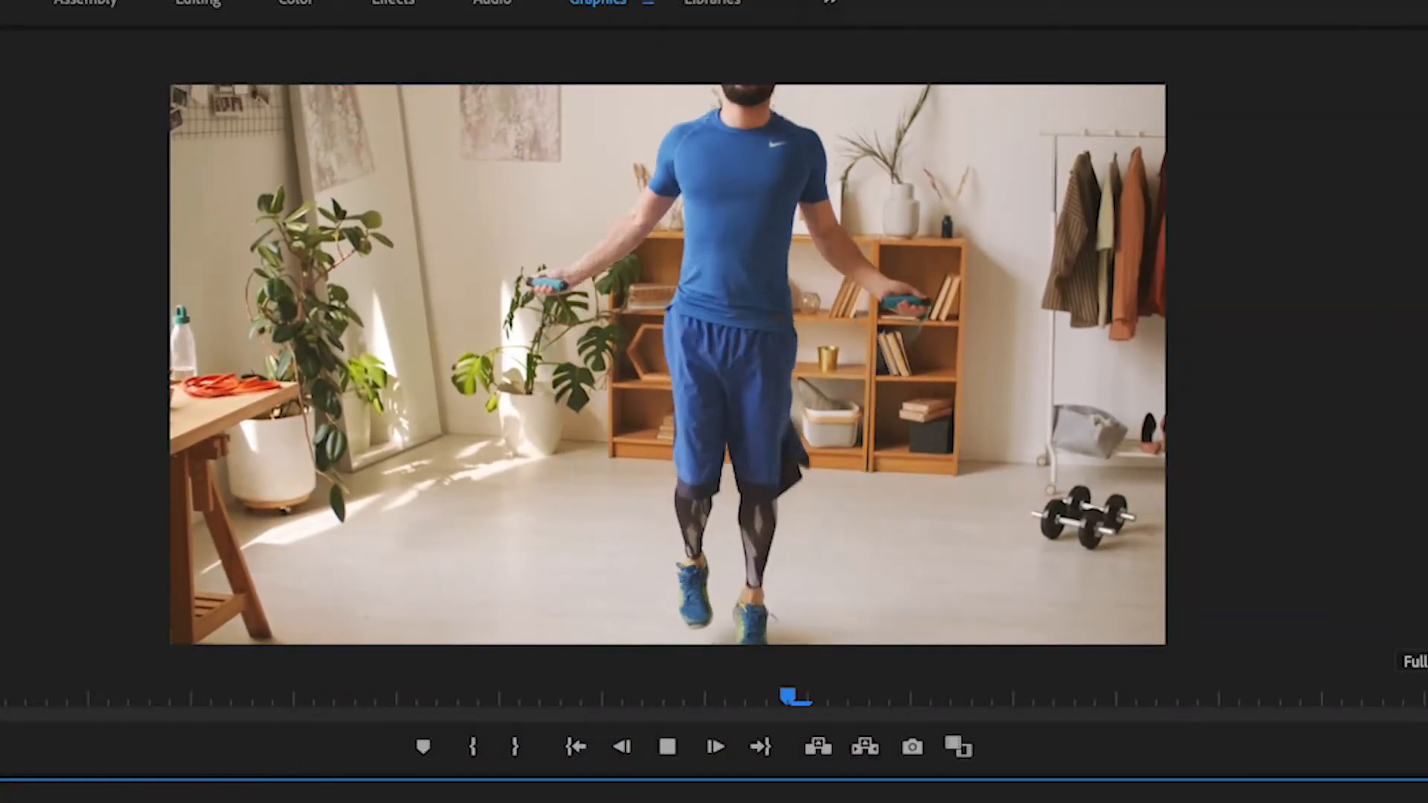
{"action": "key", "text": "space"}
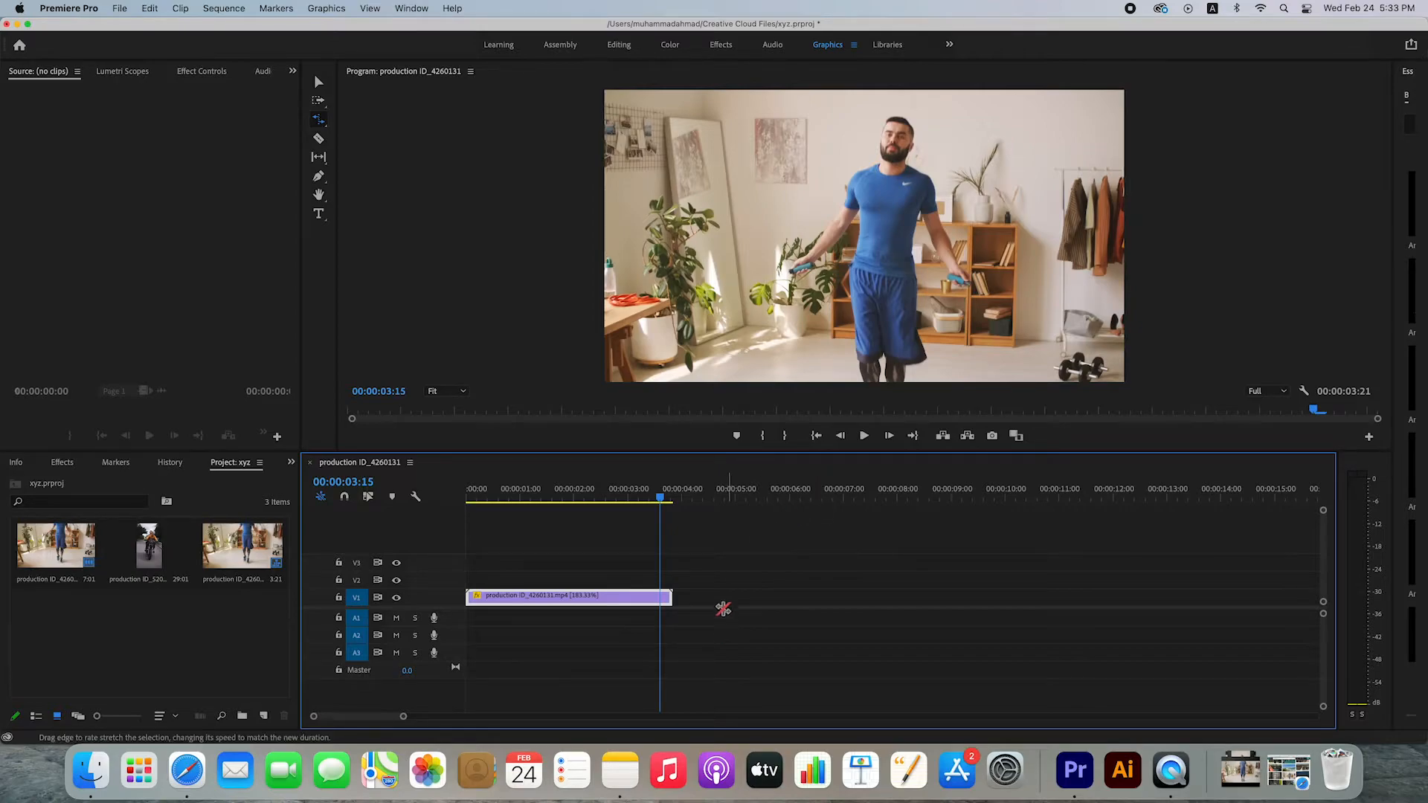
{"action": "left_click_drag", "start_coordinate": [660, 497], "coordinate": [476, 497]}
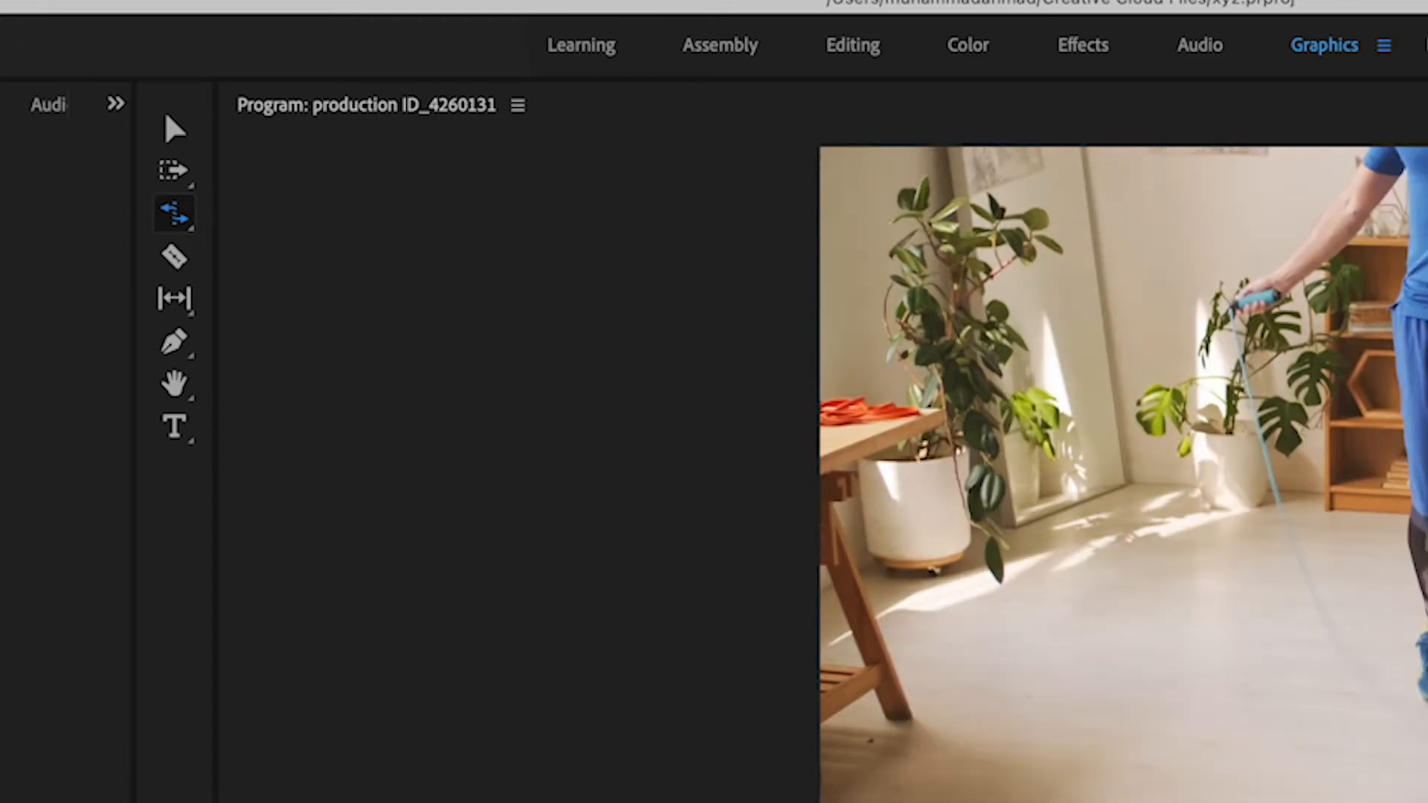
Switch back to the Selection tool, set the clip's speed to 100% in Speed/Duration, and preview it
{"action": "left_click", "coordinate": [174, 136]}
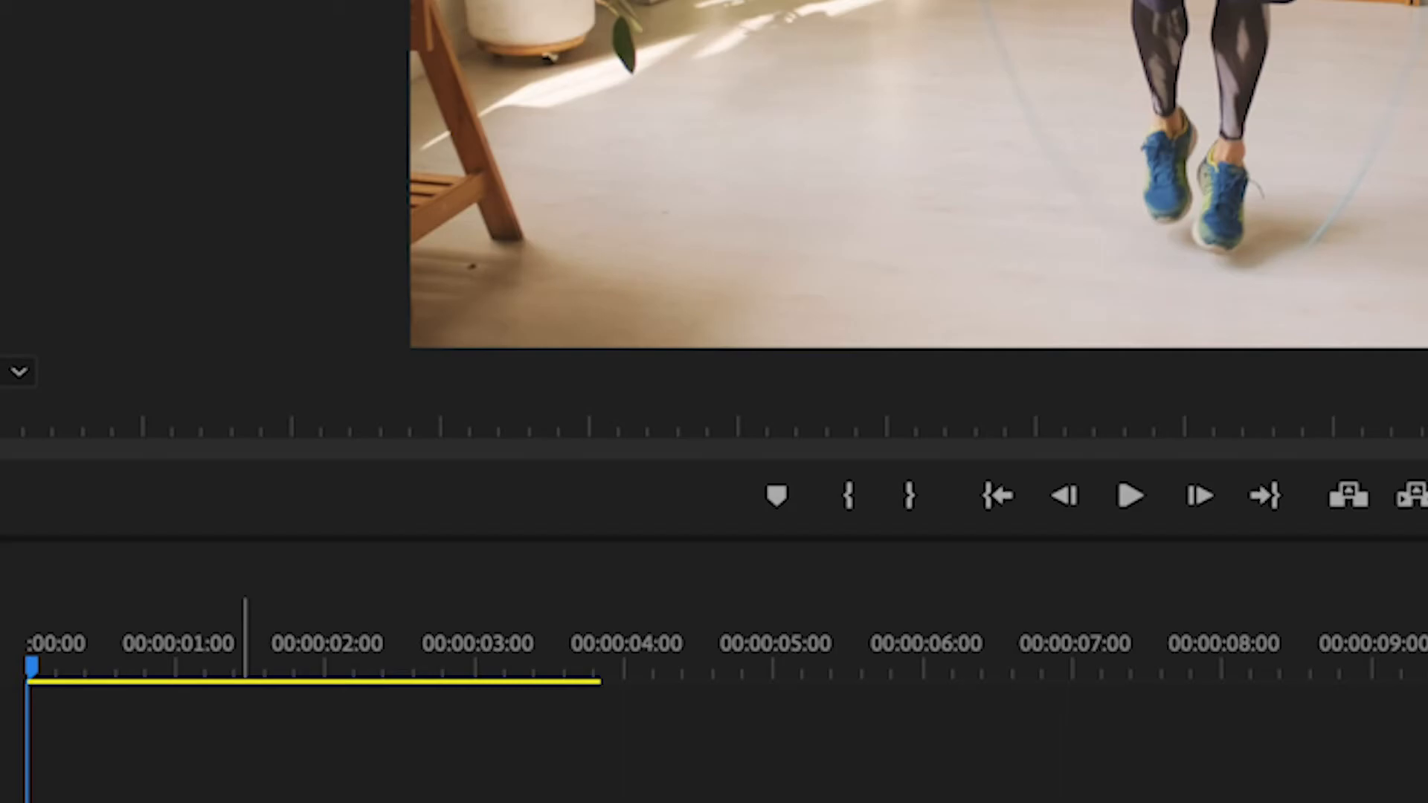
{"action": "right_click", "coordinate": [241, 799]}
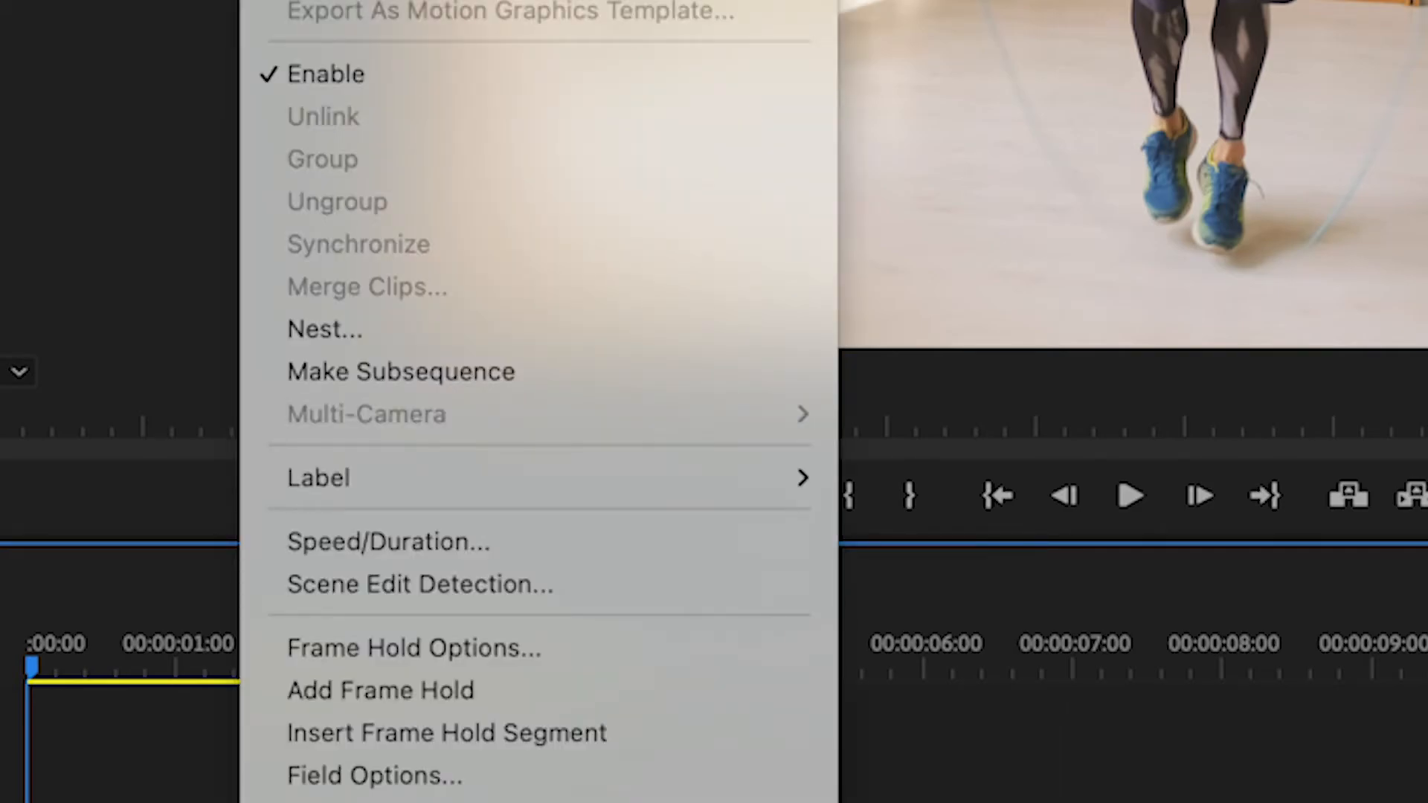
{"action": "left_click", "coordinate": [333, 547]}
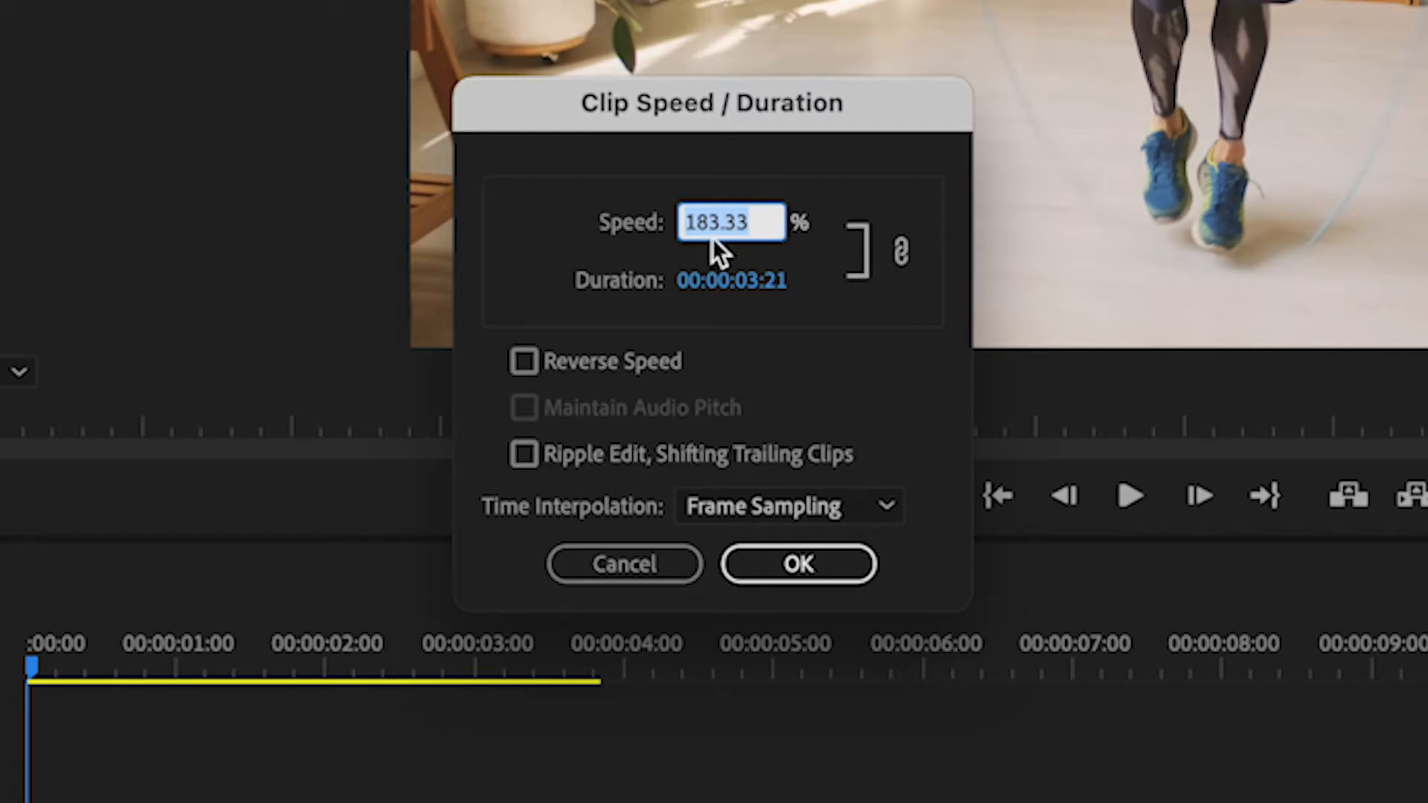
{"action": "left_click", "coordinate": [751, 222]}
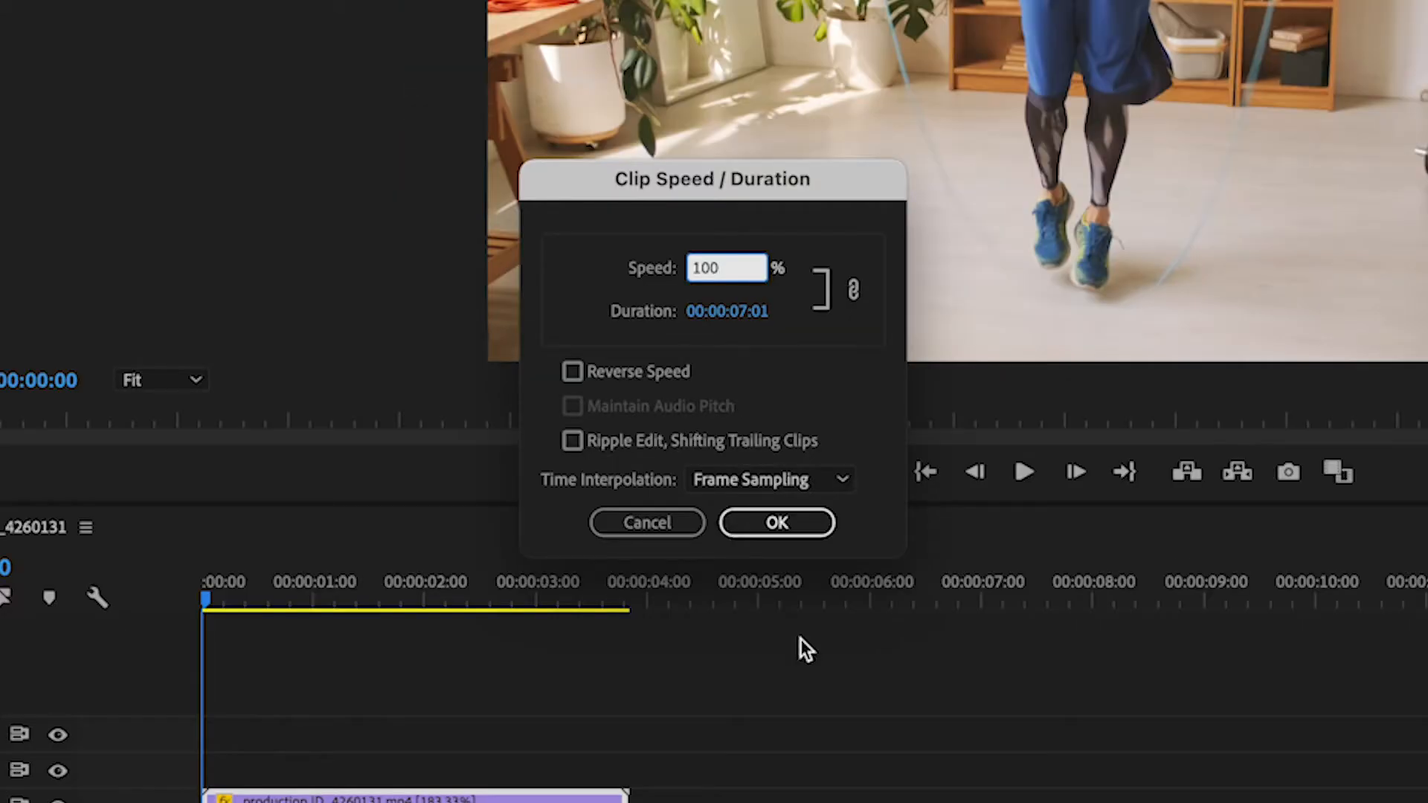
{"action": "left_click", "coordinate": [789, 519]}
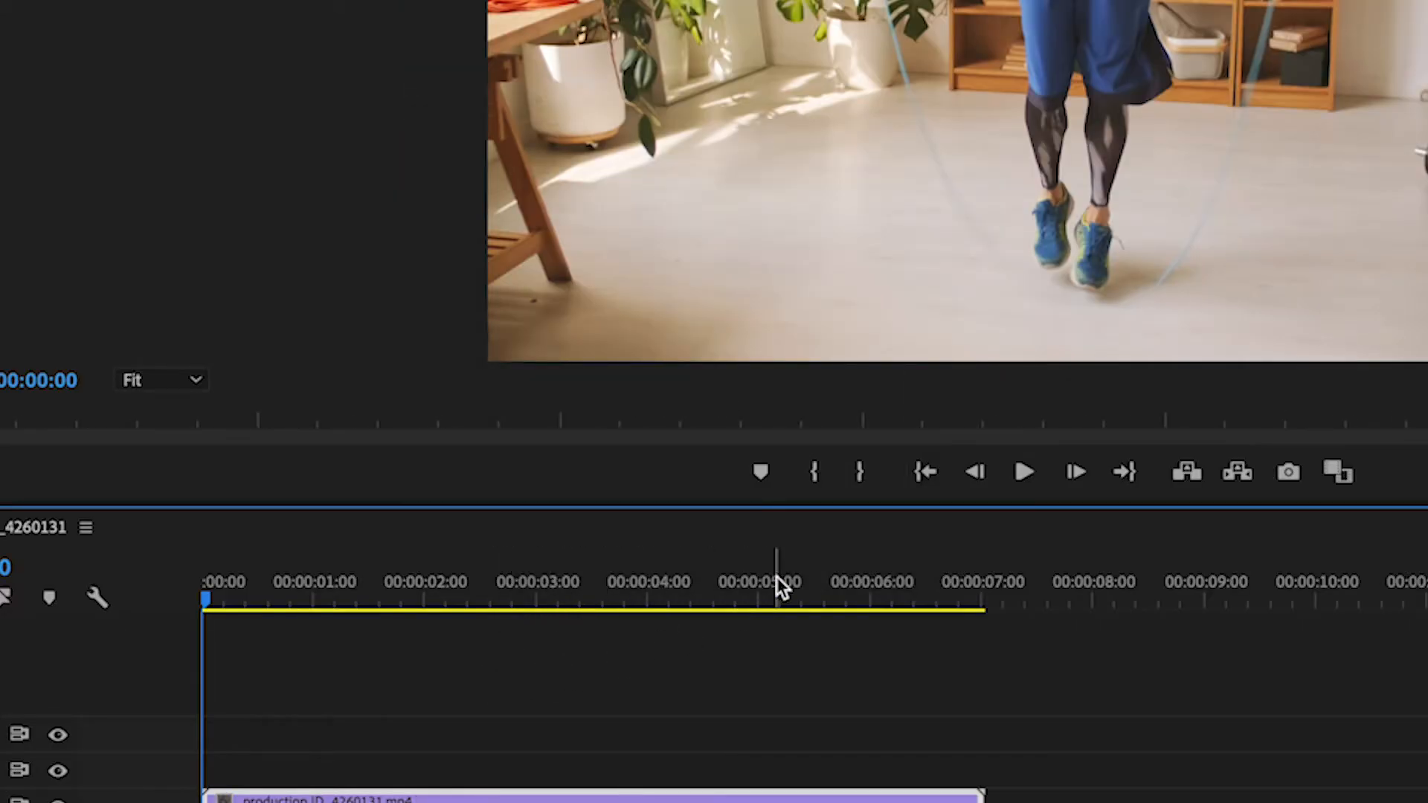
{"action": "key", "text": "space"}
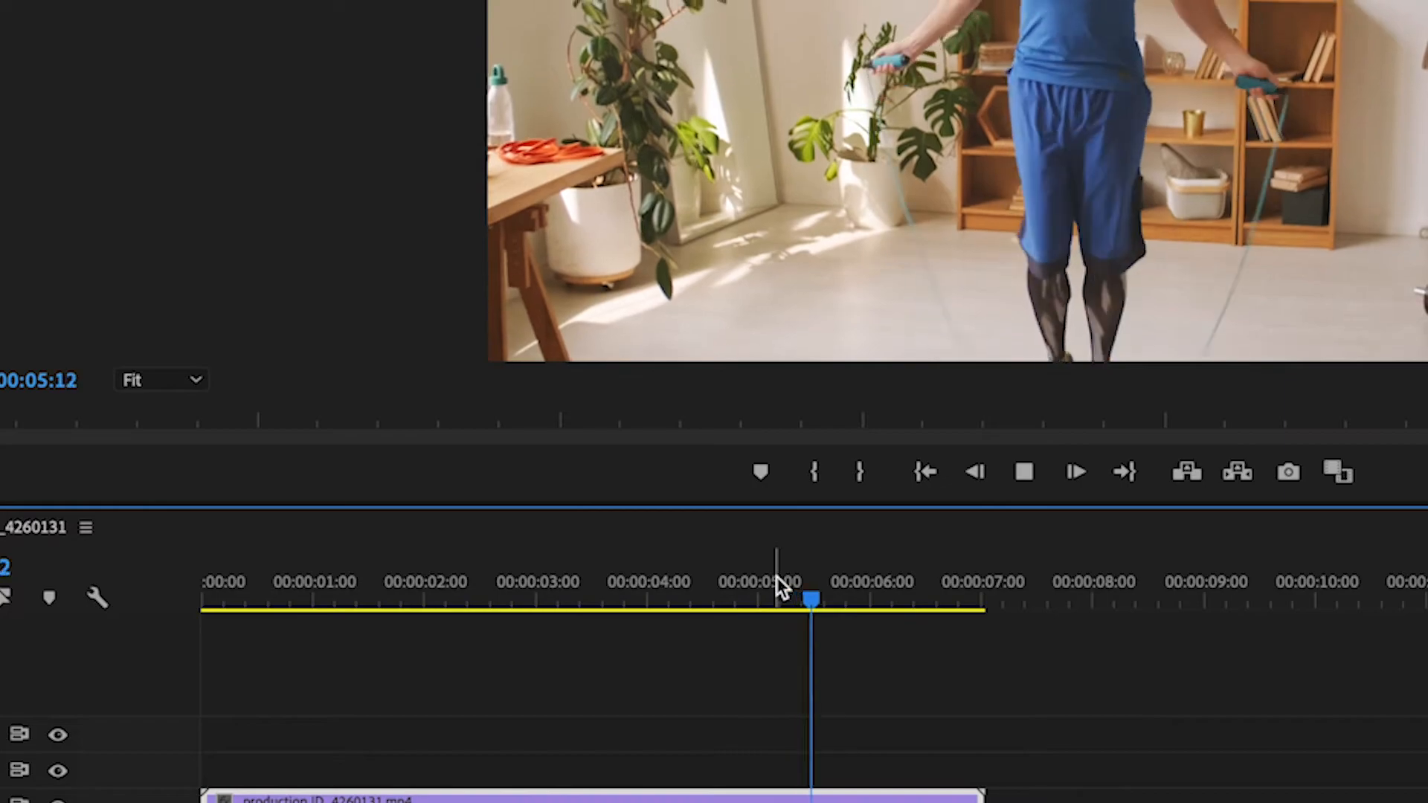
{"action": "key", "text": "space"}
{"action": "left_click_drag", "start_coordinate": [819, 603], "coordinate": [673, 600]}
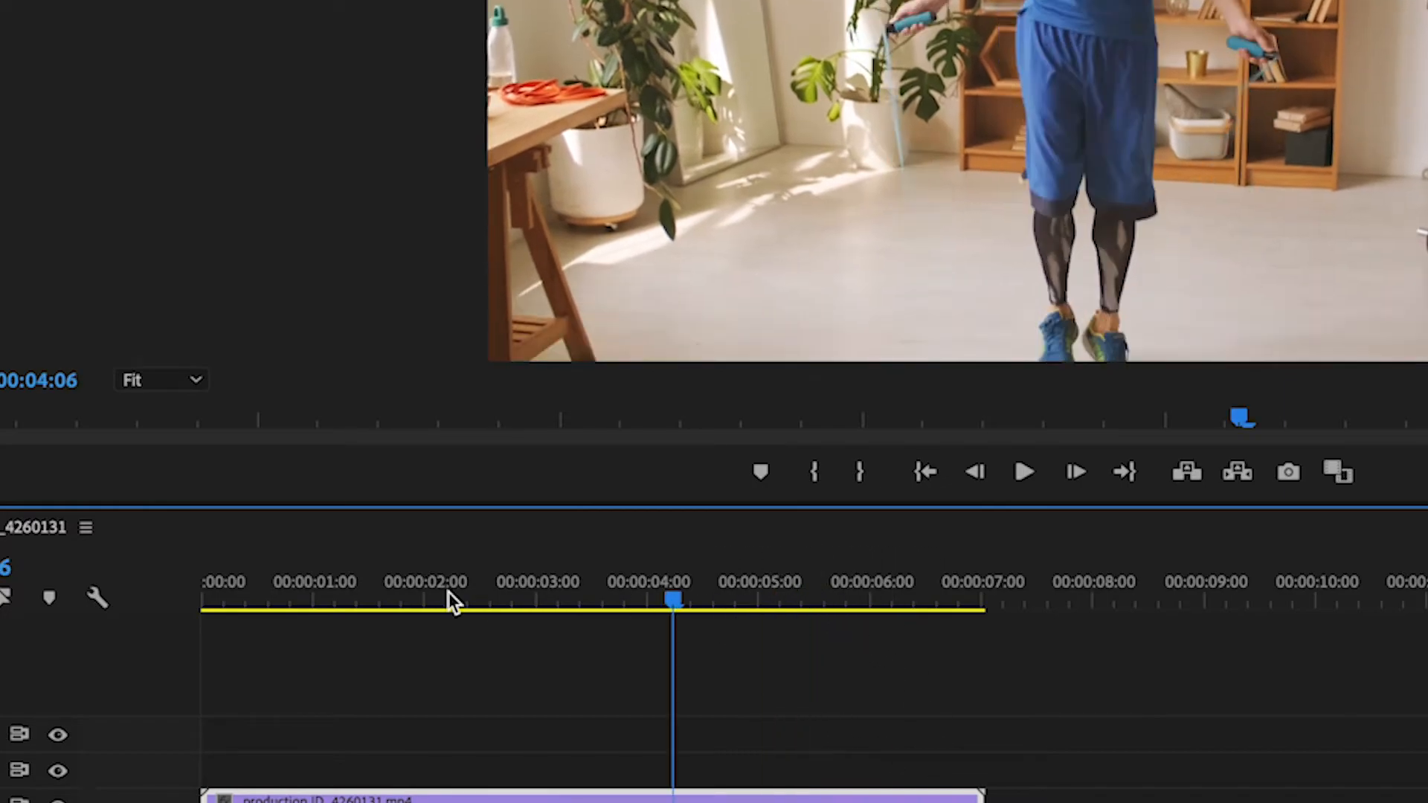
{"action": "key", "text": "Home"}
Set the clip's speed to 150% in Speed/Duration, and preview it before returning the playhead to the start
{"action": "right_click", "coordinate": [536, 795]}
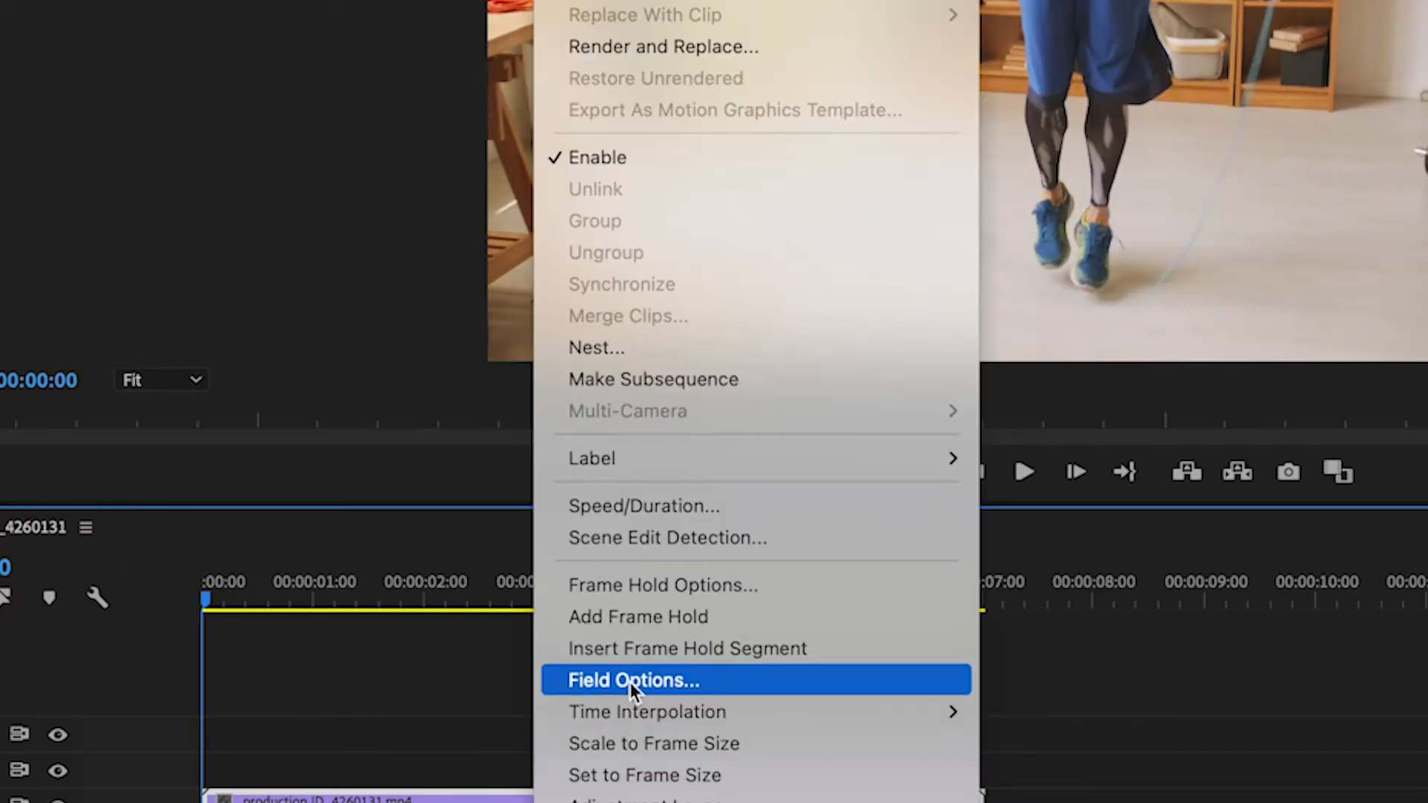
{"action": "left_click", "coordinate": [594, 513]}
{"action": "key", "text": "BackSpace"}
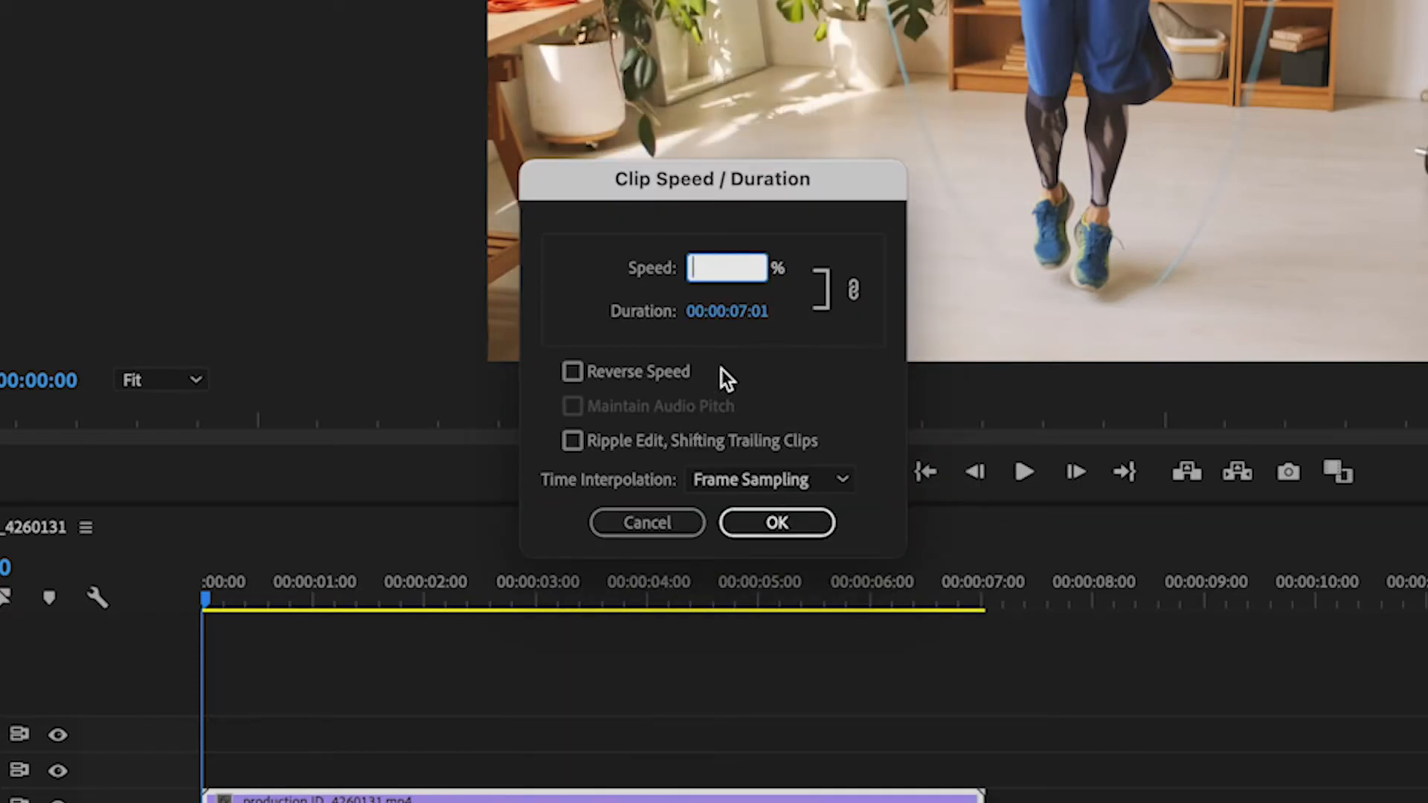
{"action": "type", "text": "150"}
{"action": "left_click", "coordinate": [780, 524]}
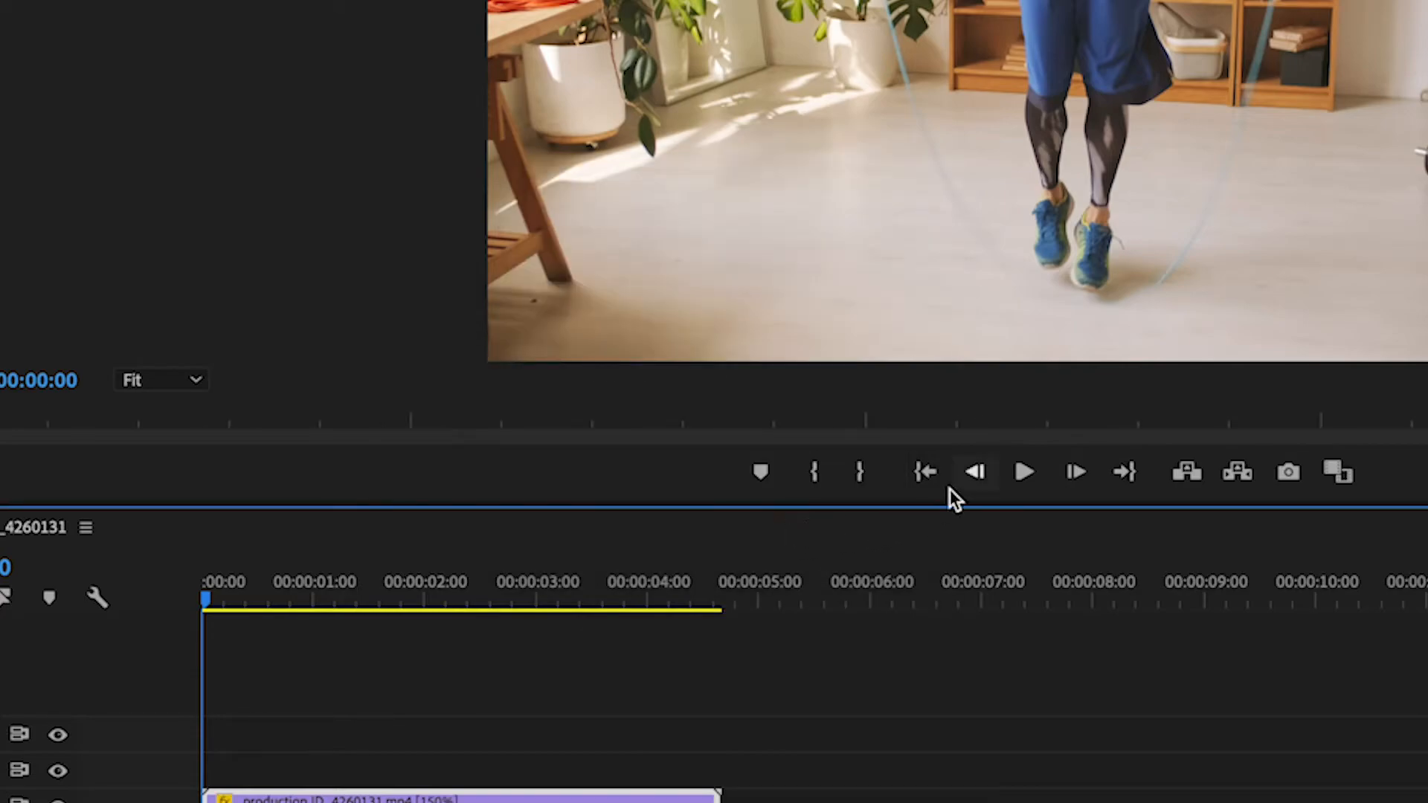
{"action": "key", "text": "space"}
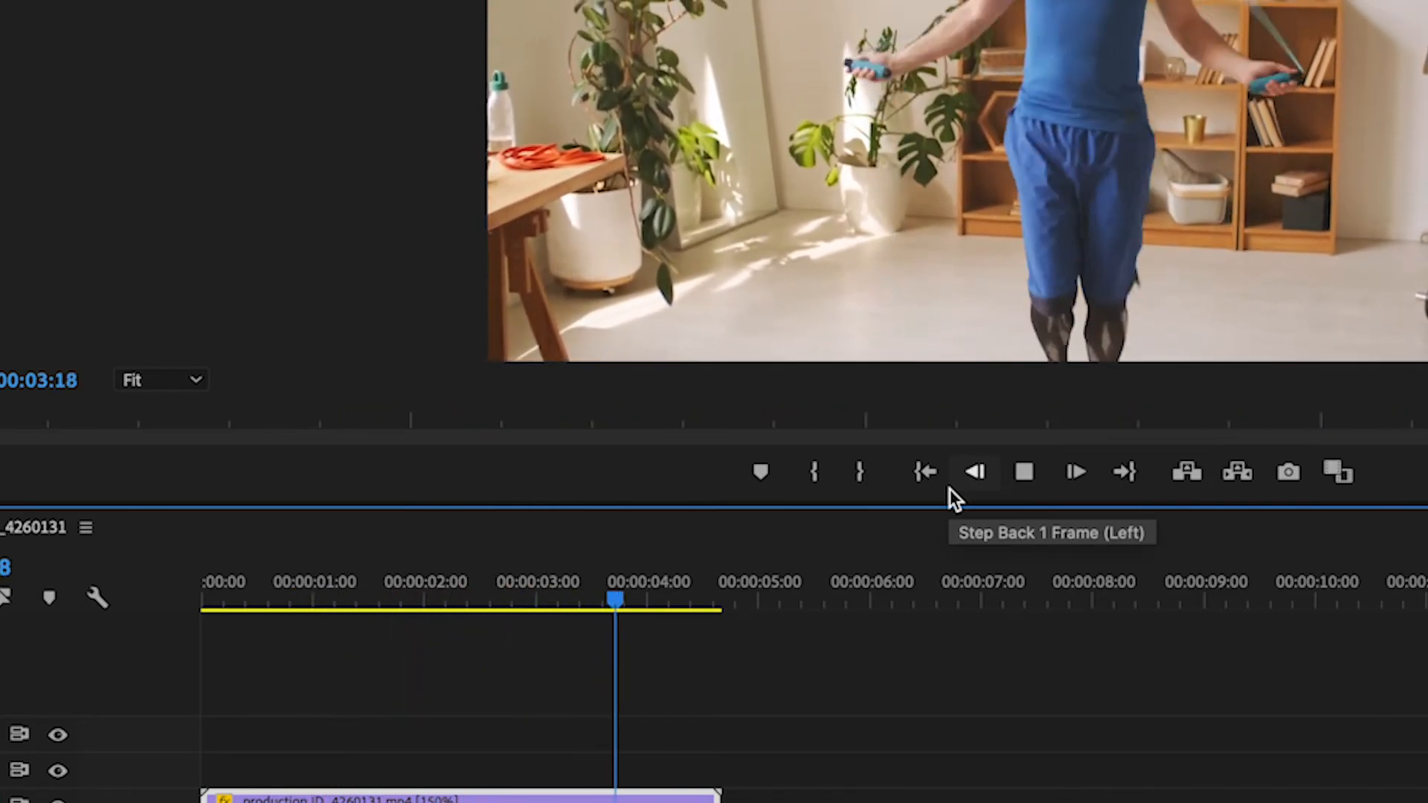
{"action": "key", "text": "space"}
{"action": "left_click_drag", "start_coordinate": [632, 606], "coordinate": [52, 541]}
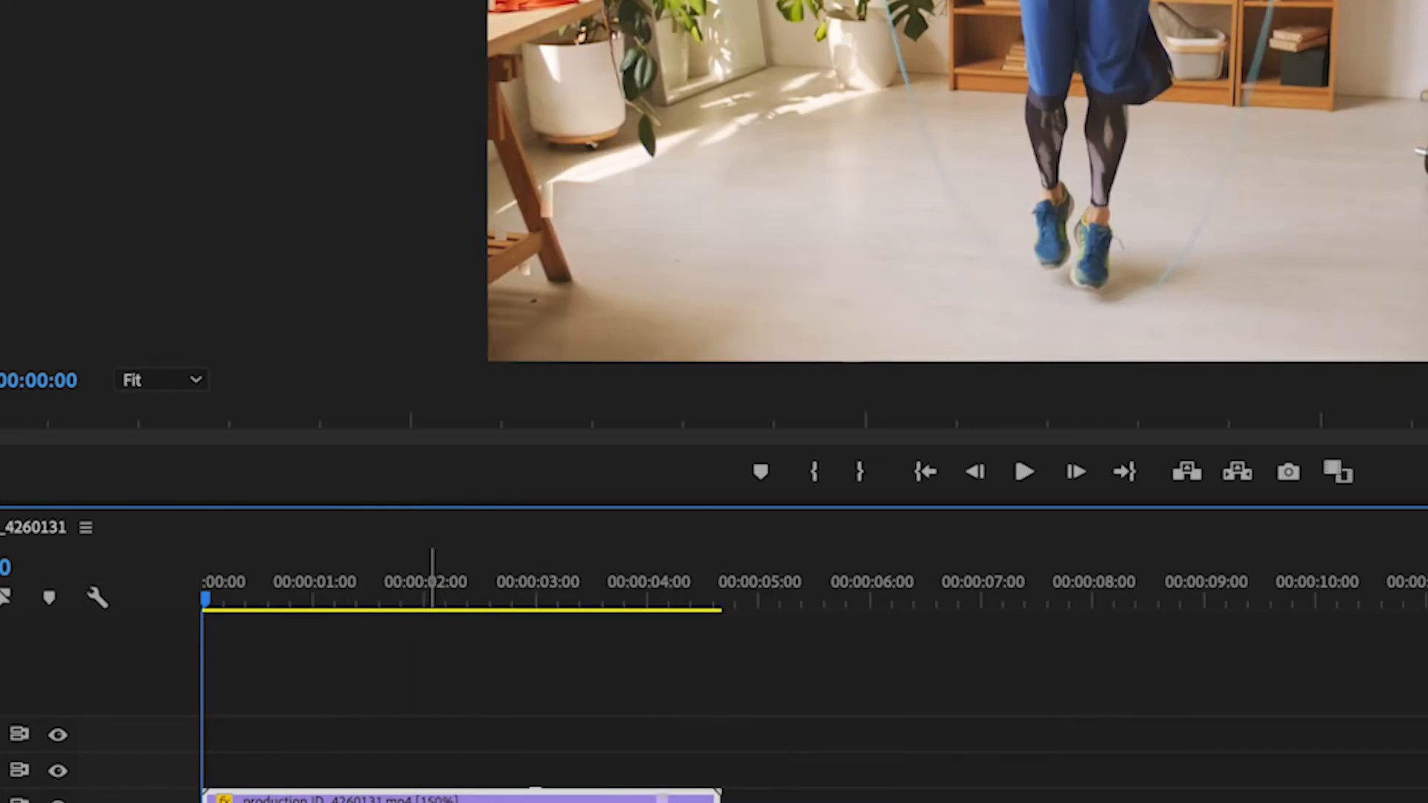
Lengthen the clip's duration to about 00:00:05:21 in Speed/Duration and apply the change
{"action": "right_click", "coordinate": [431, 797]}
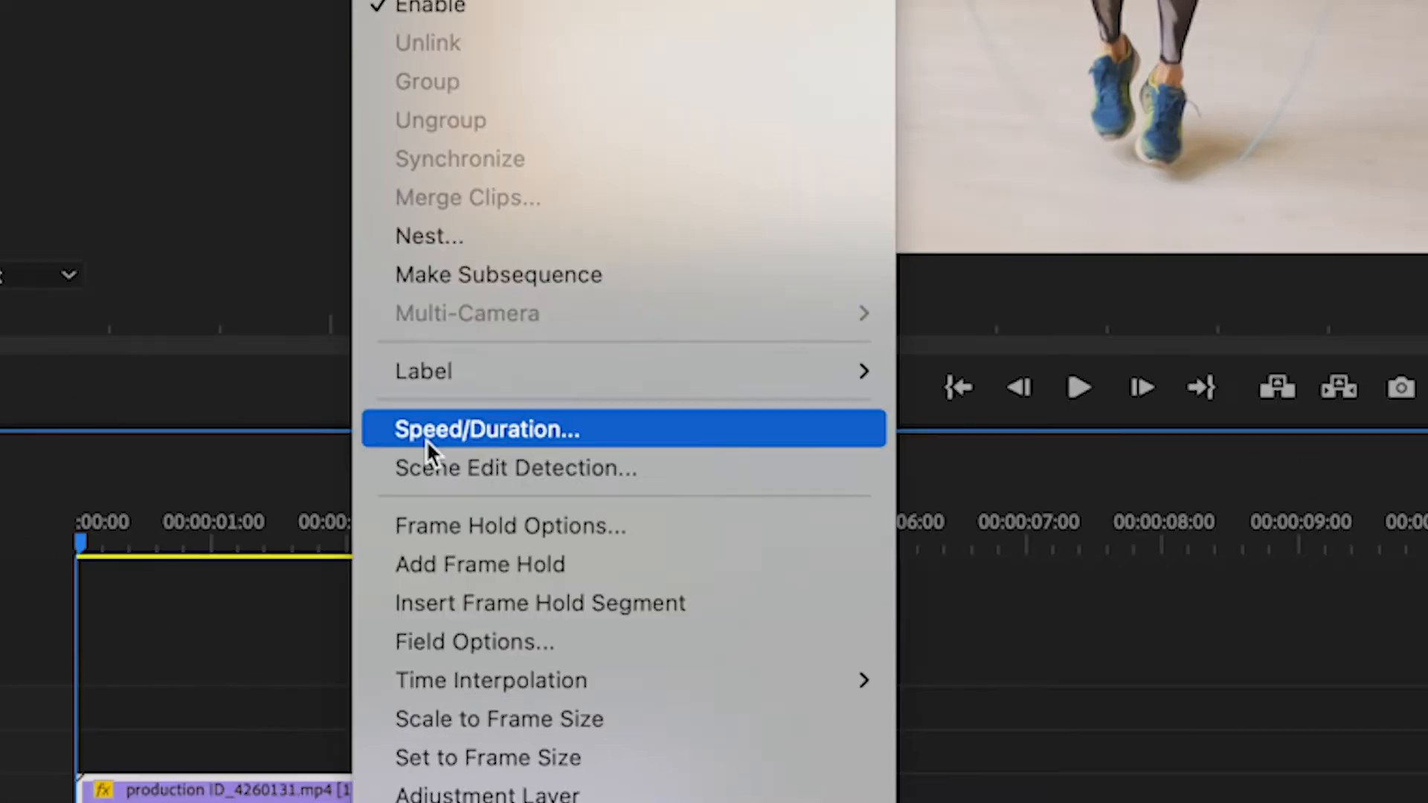
{"action": "left_click", "coordinate": [426, 440]}
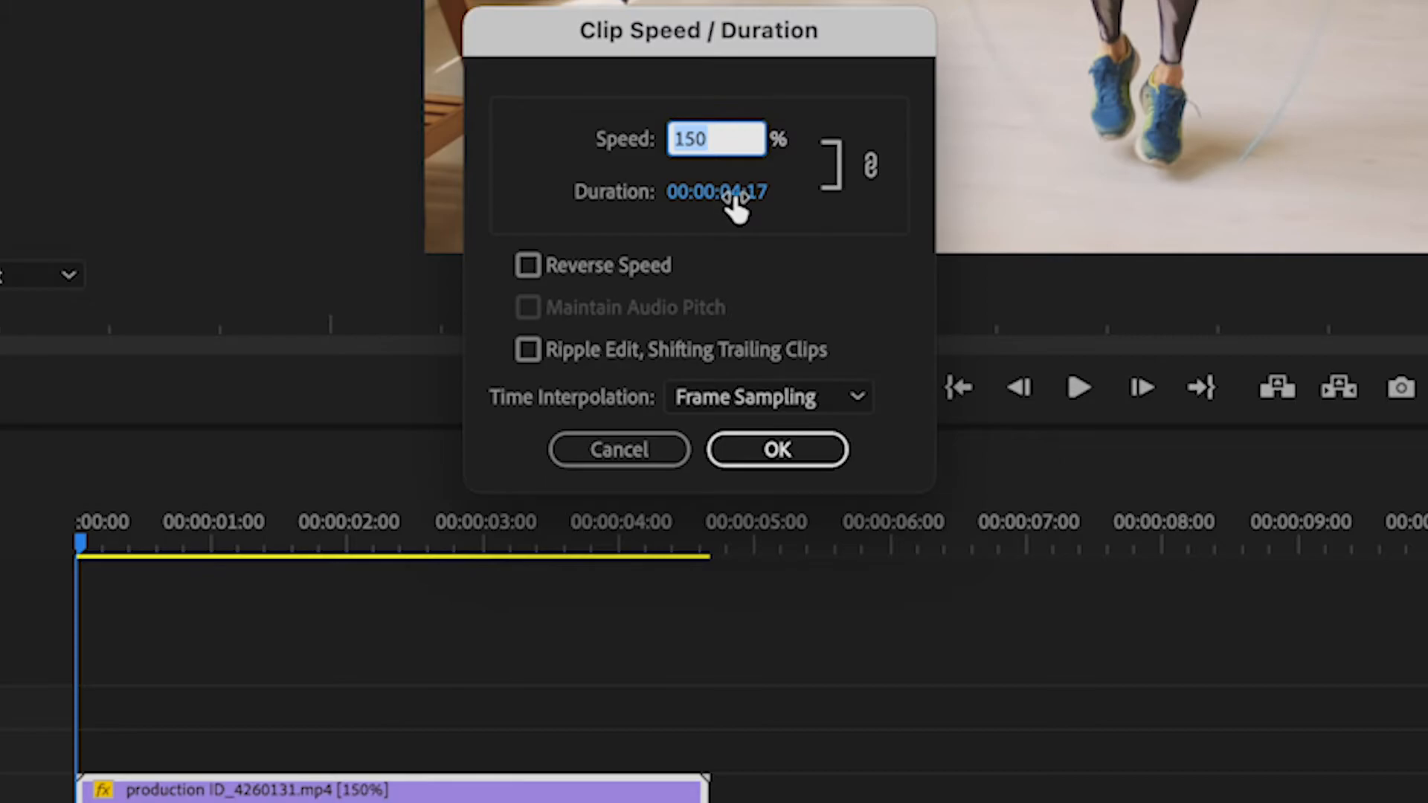
{"action": "left_click_drag", "start_coordinate": [734, 201], "coordinate": [804, 202]}
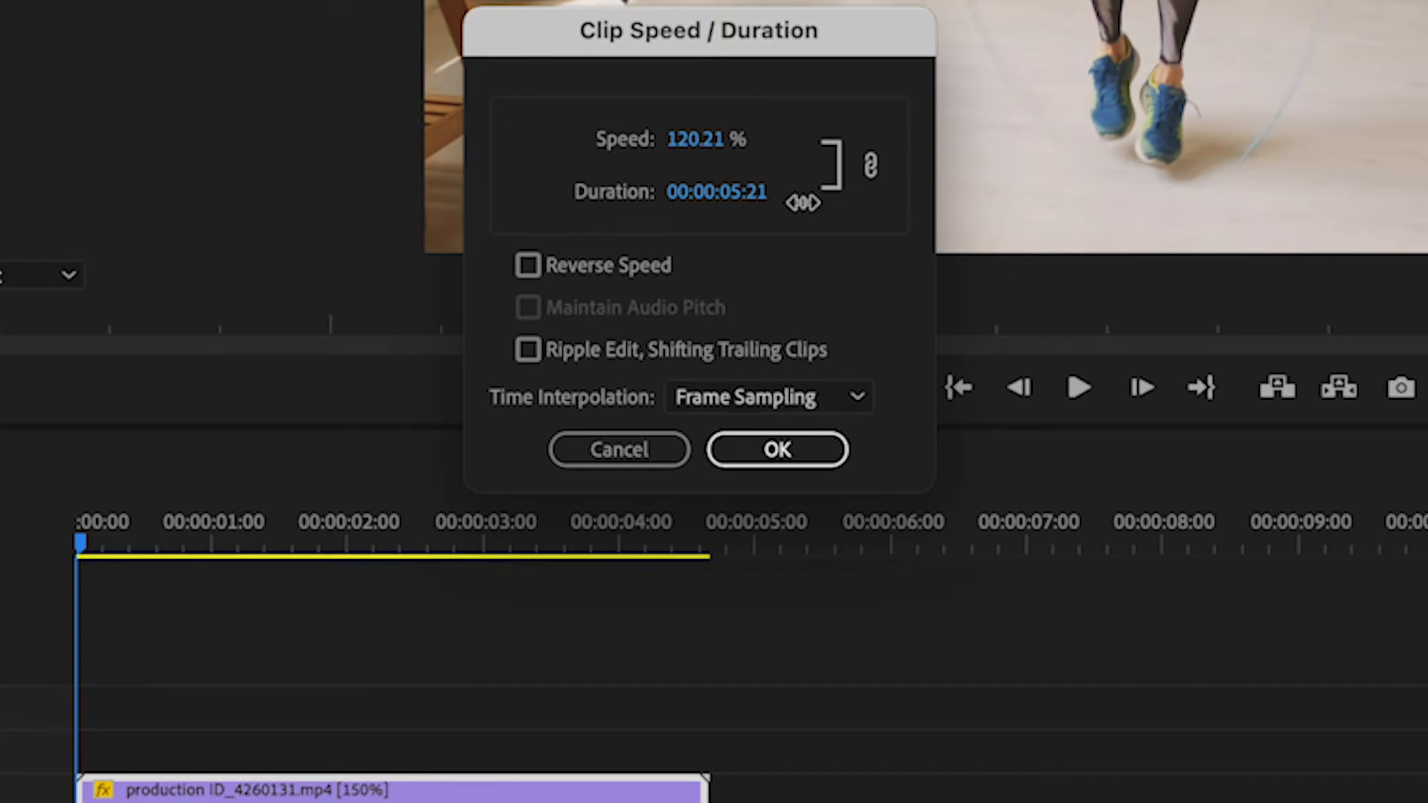
{"action": "mouse_move", "coordinate": [804, 203]}
{"action": "left_mouse_down"}
{"action": "mouse_move", "coordinate": [851, 202]}
{"action": "mouse_move", "coordinate": [789, 198]}
{"action": "left_mouse_up"}
{"action": "left_click", "coordinate": [750, 446]}
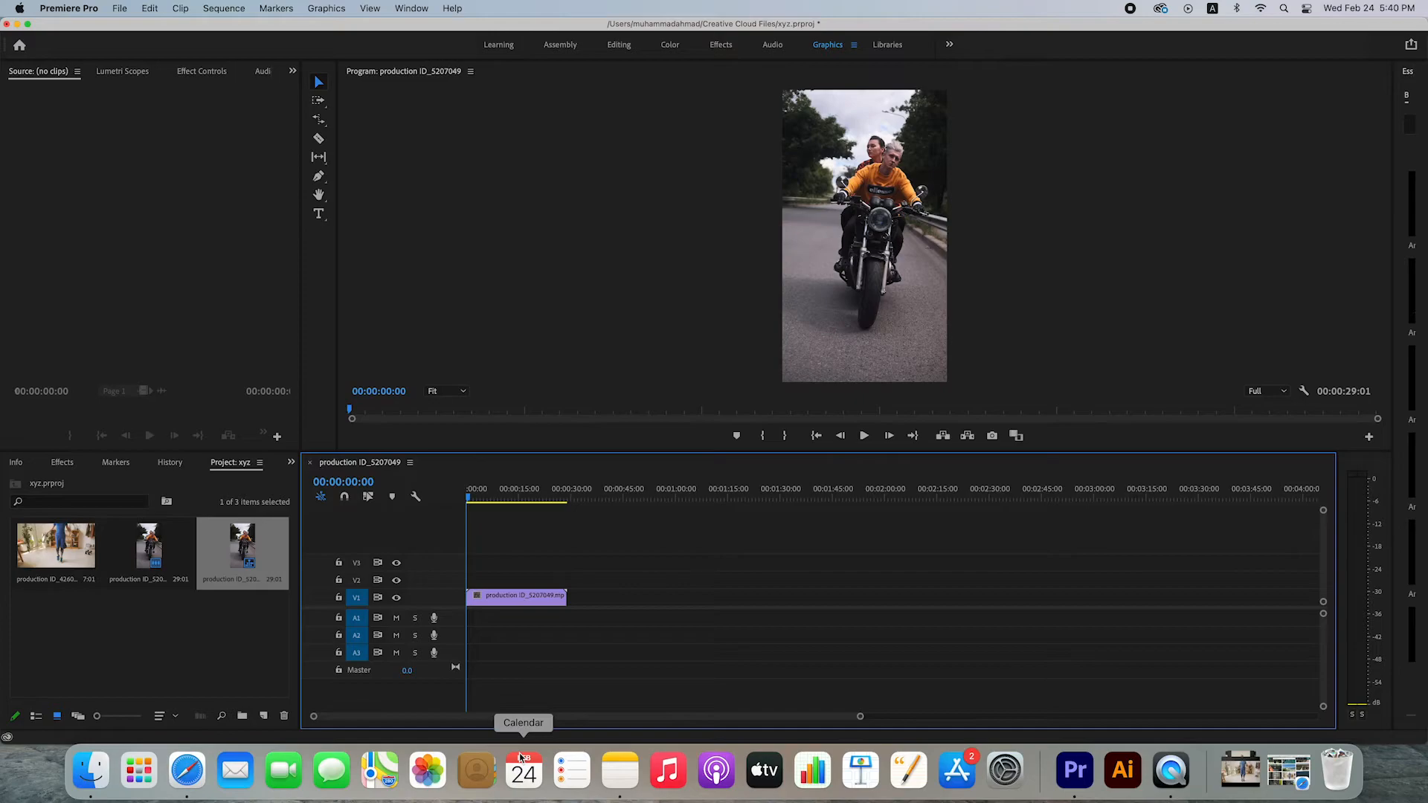
Enable Reverse Speed for the motorcycle clip in Speed/Duration, and preview the reversed playback
{"action": "right_click", "coordinate": [511, 601]}
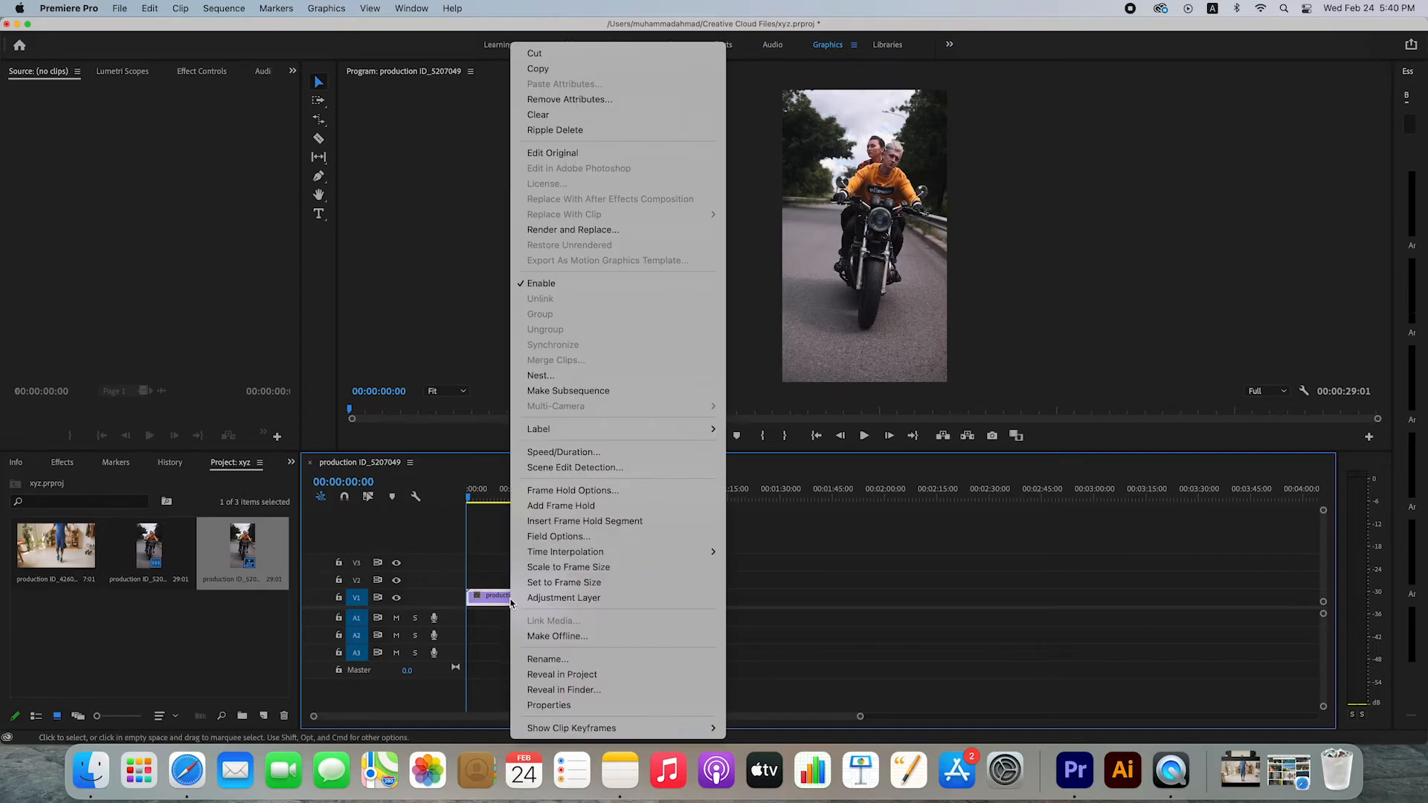
{"action": "left_click", "coordinate": [565, 452]}
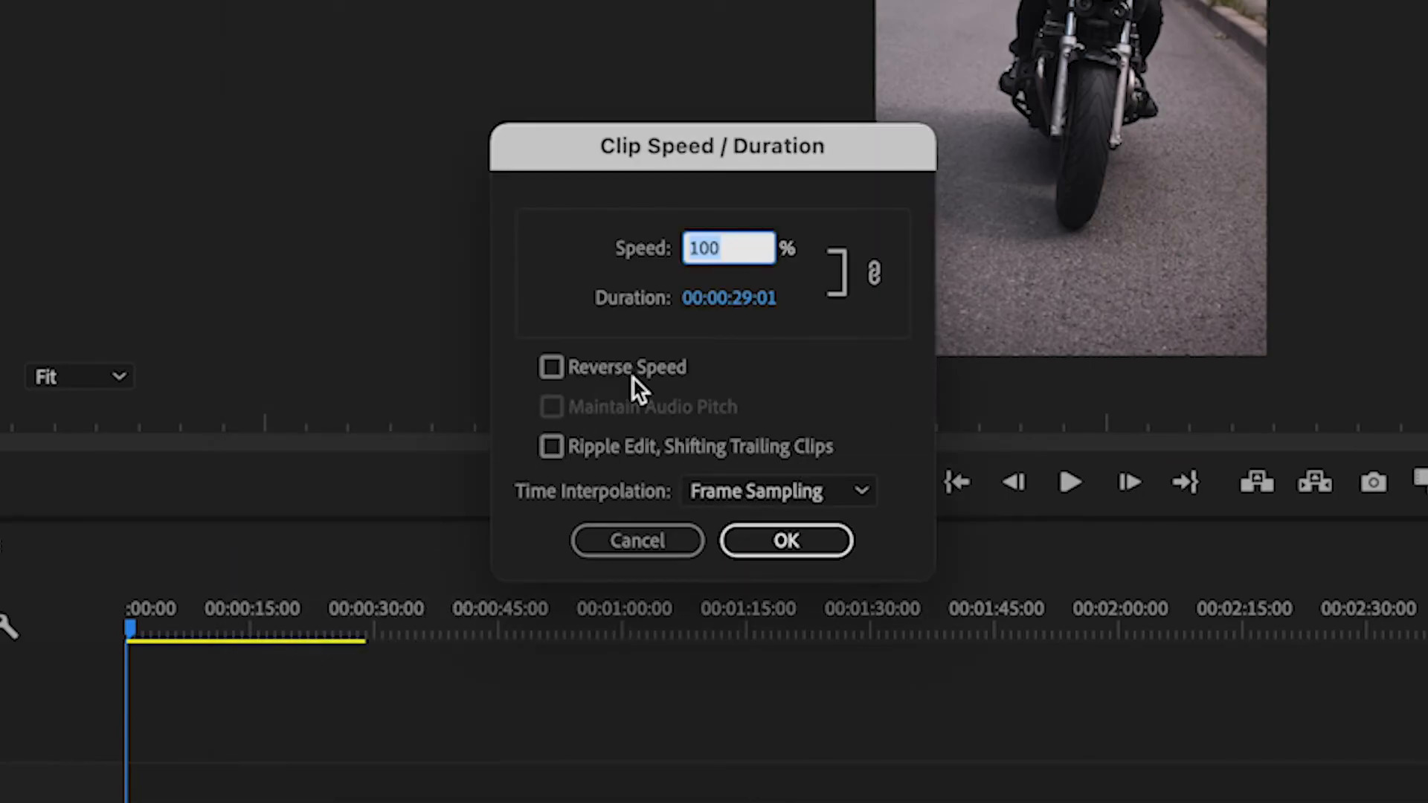
{"action": "left_click", "coordinate": [552, 368]}
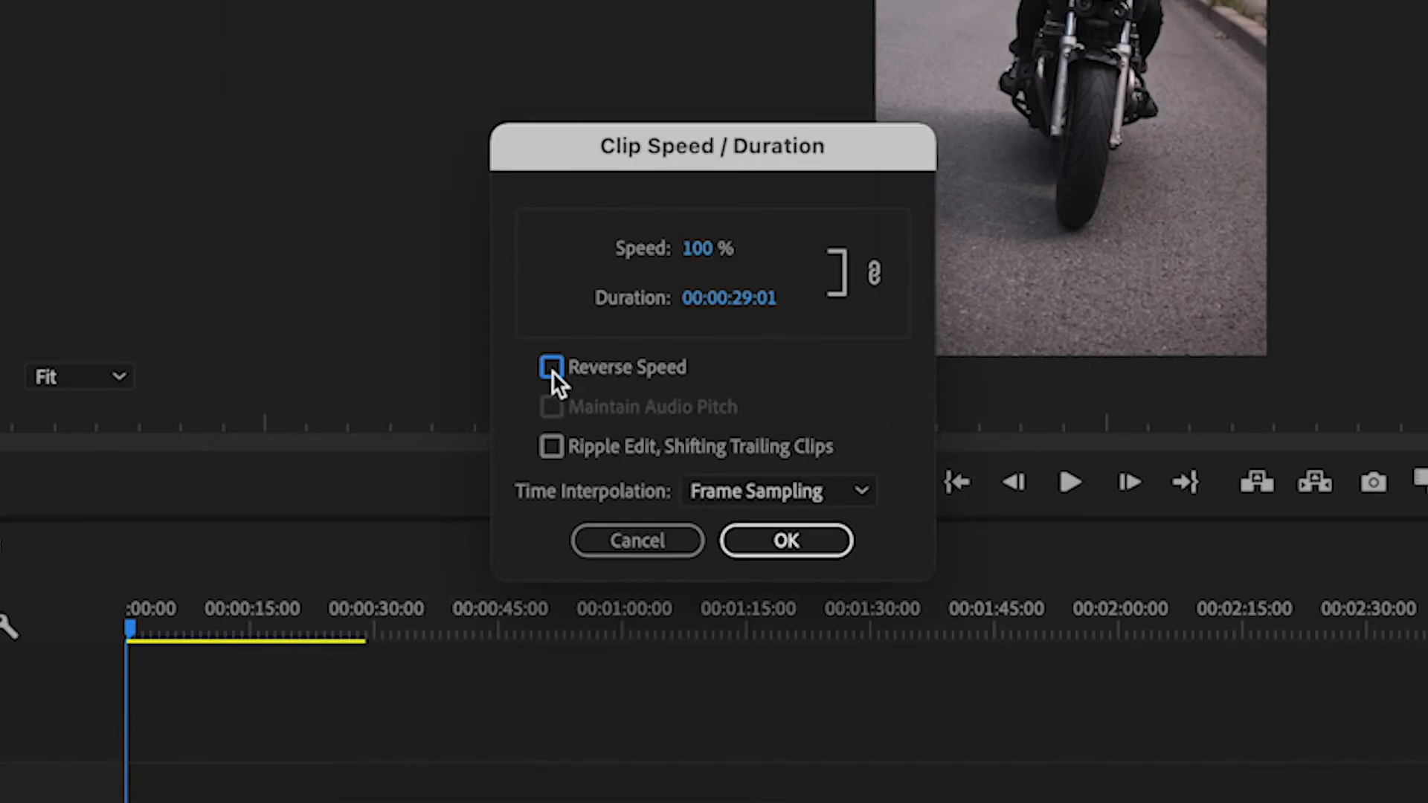
{"action": "left_click", "coordinate": [800, 547]}
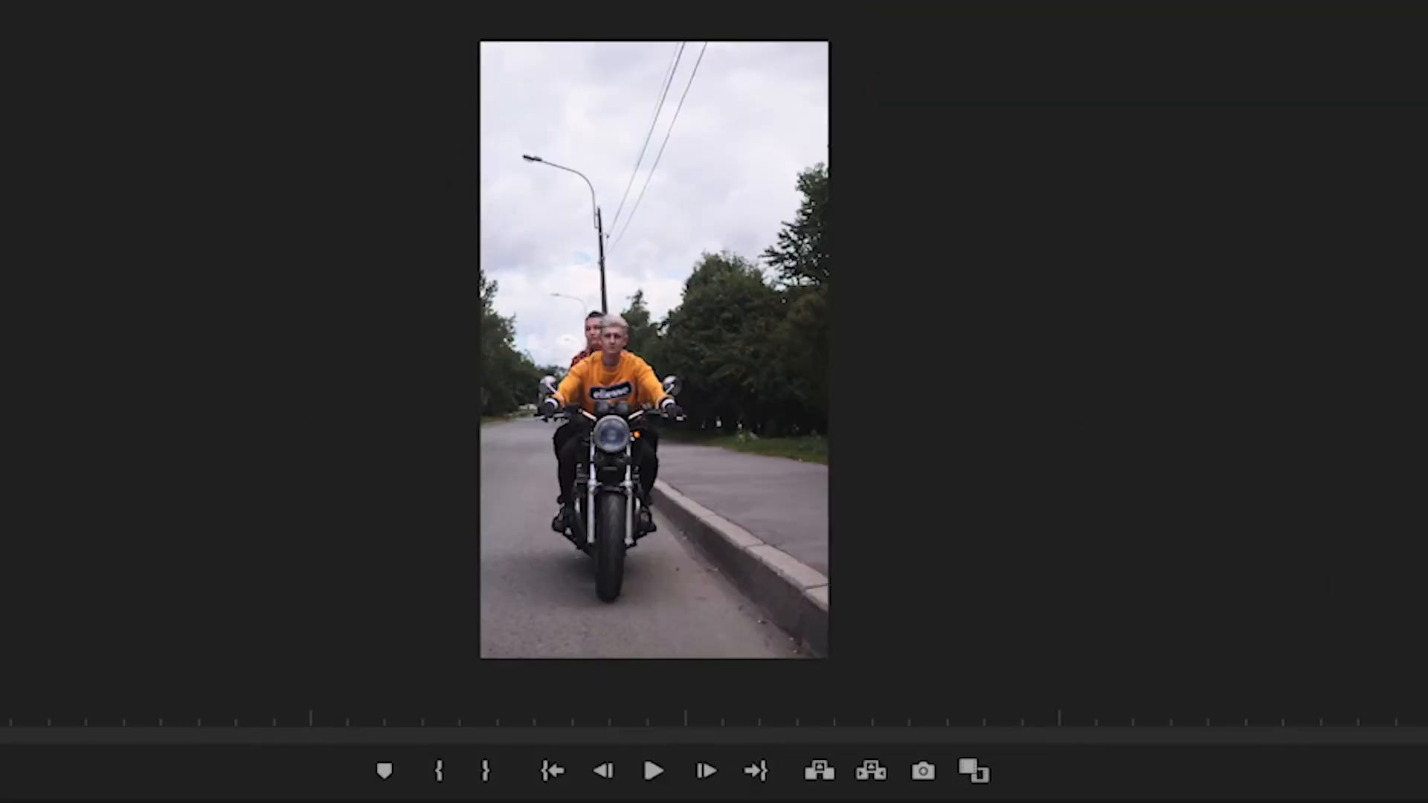
{"action": "key", "text": "space"}
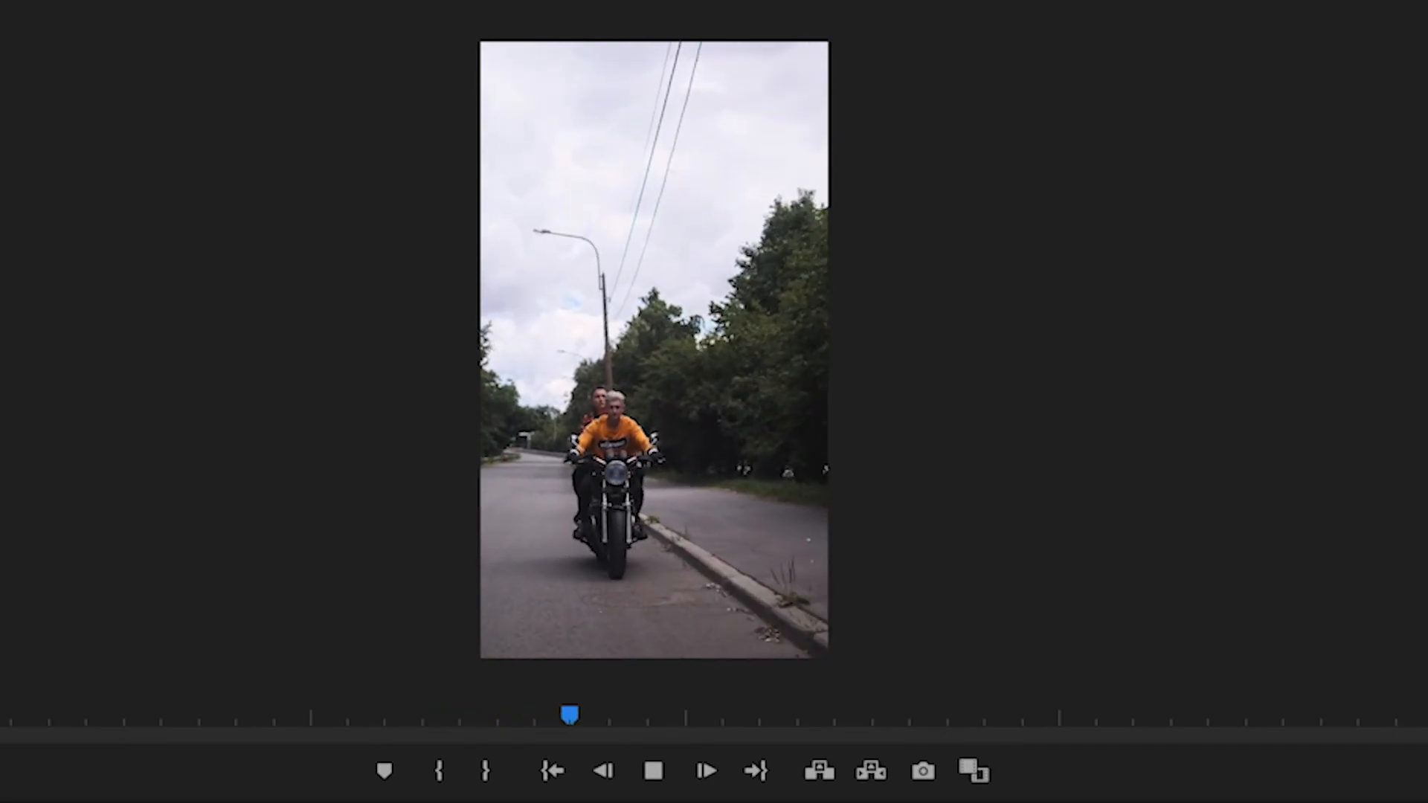
{"action": "key", "text": "space"}
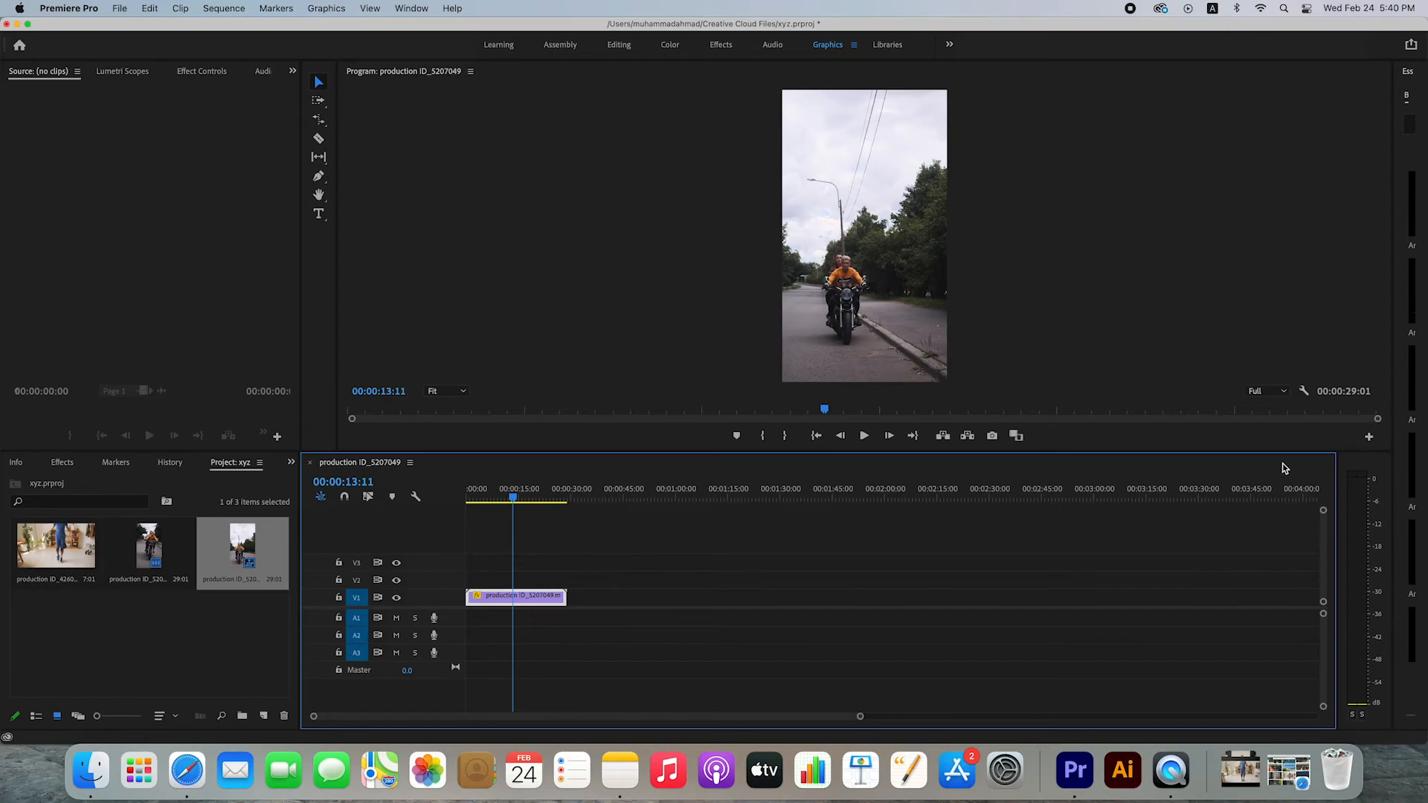
Set the reversed motorcycle clip's speed to 200% in Speed/Duration, and play it from the start of the sequence
{"action": "right_click", "coordinate": [496, 599]}
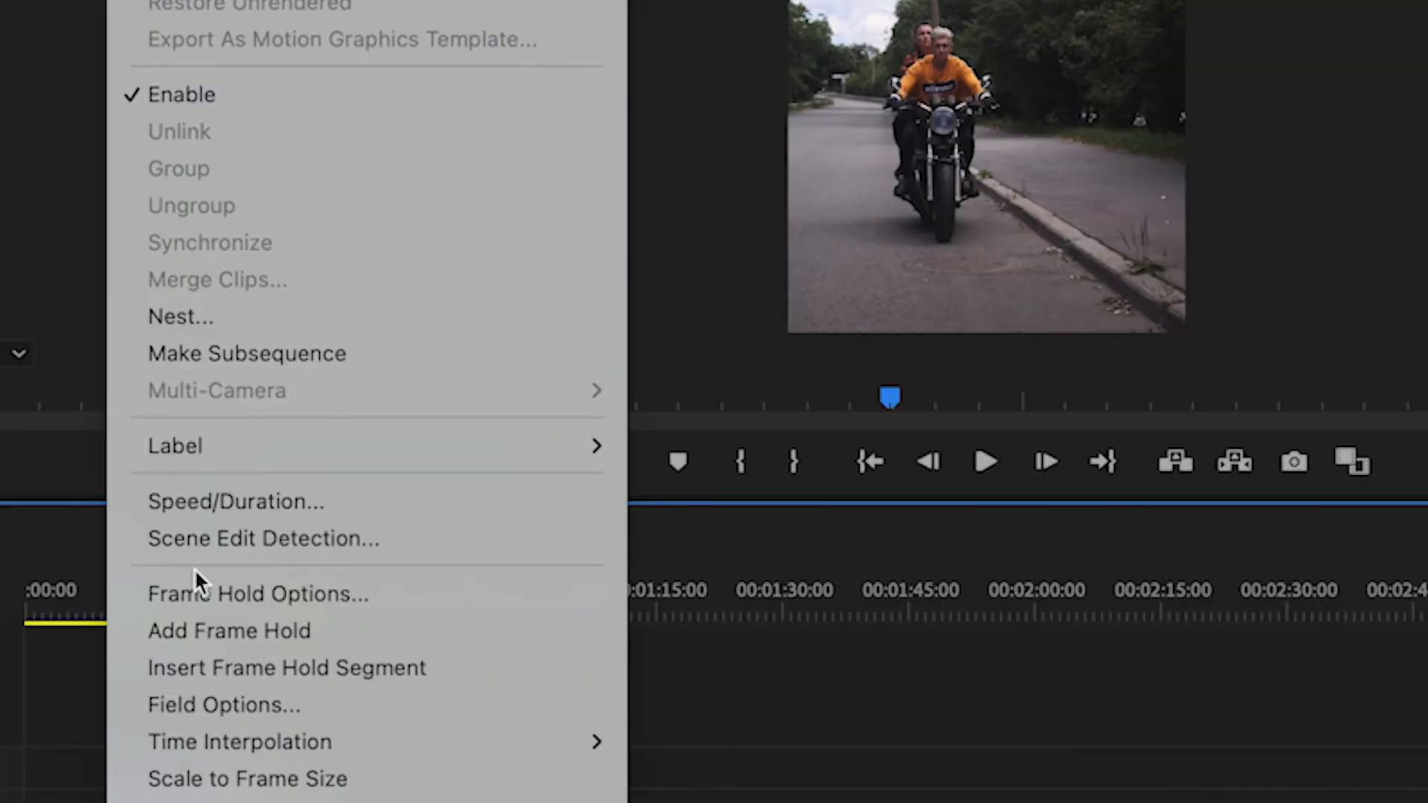
{"action": "left_click", "coordinate": [166, 501]}
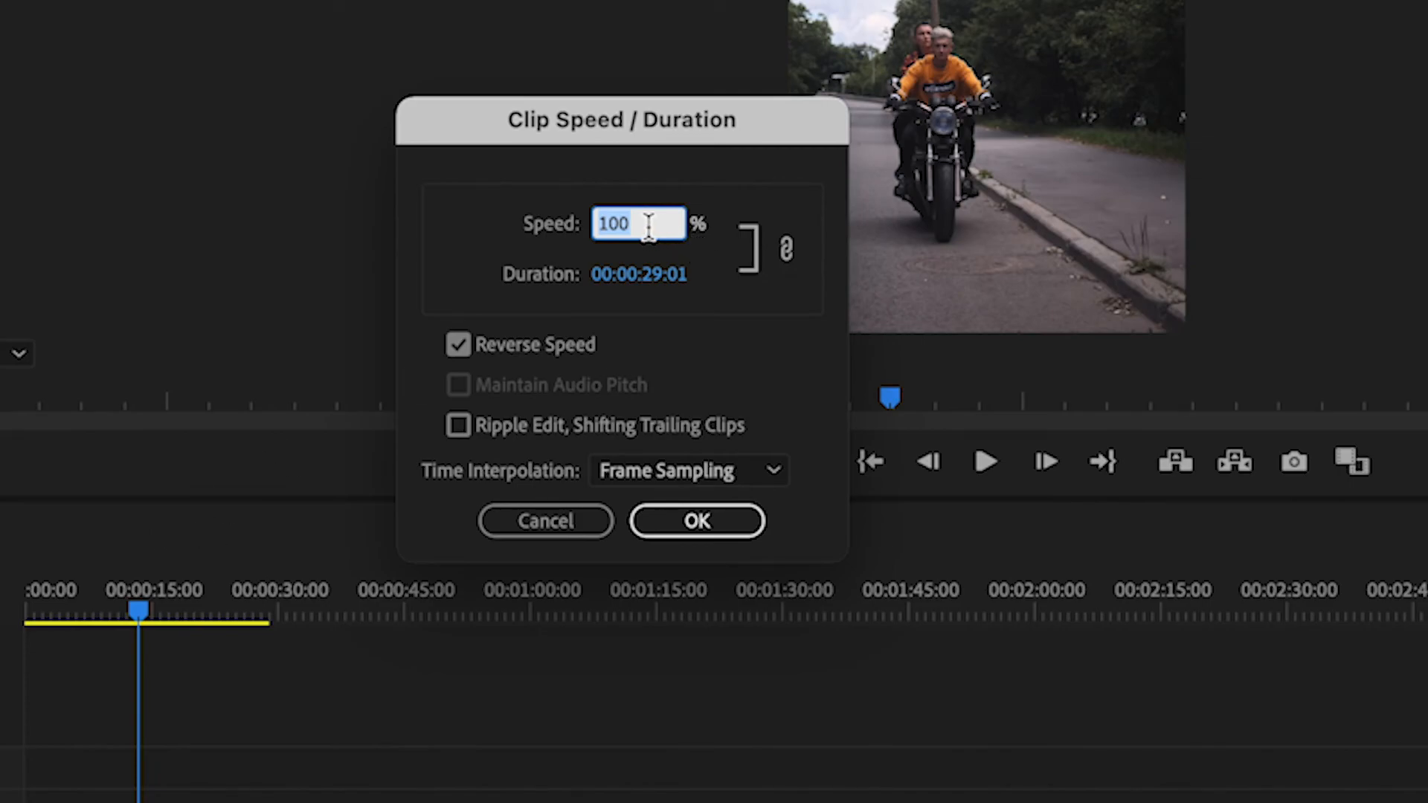
{"action": "key", "text": "BackSpace"}
{"action": "type", "text": "200"}
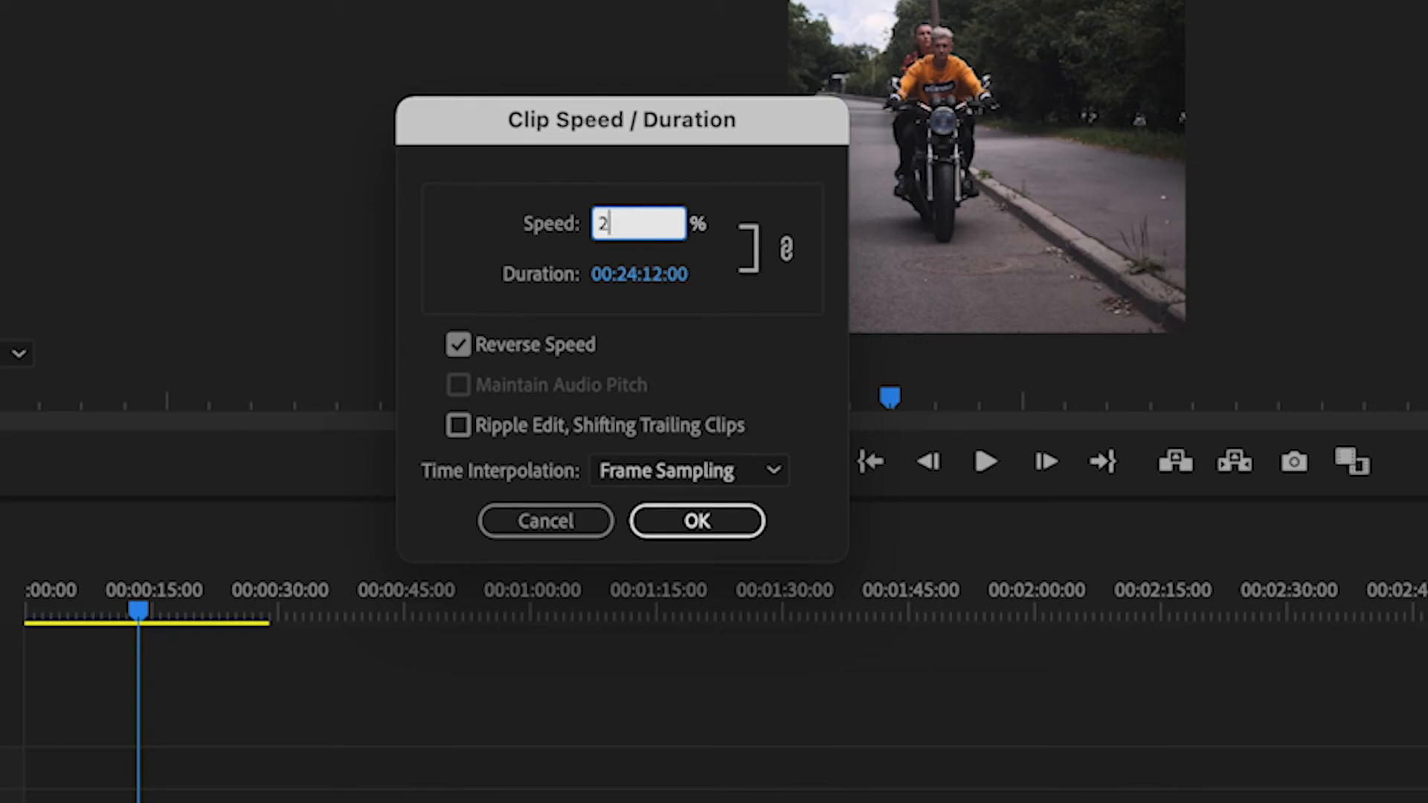
{"action": "left_click", "coordinate": [739, 524]}
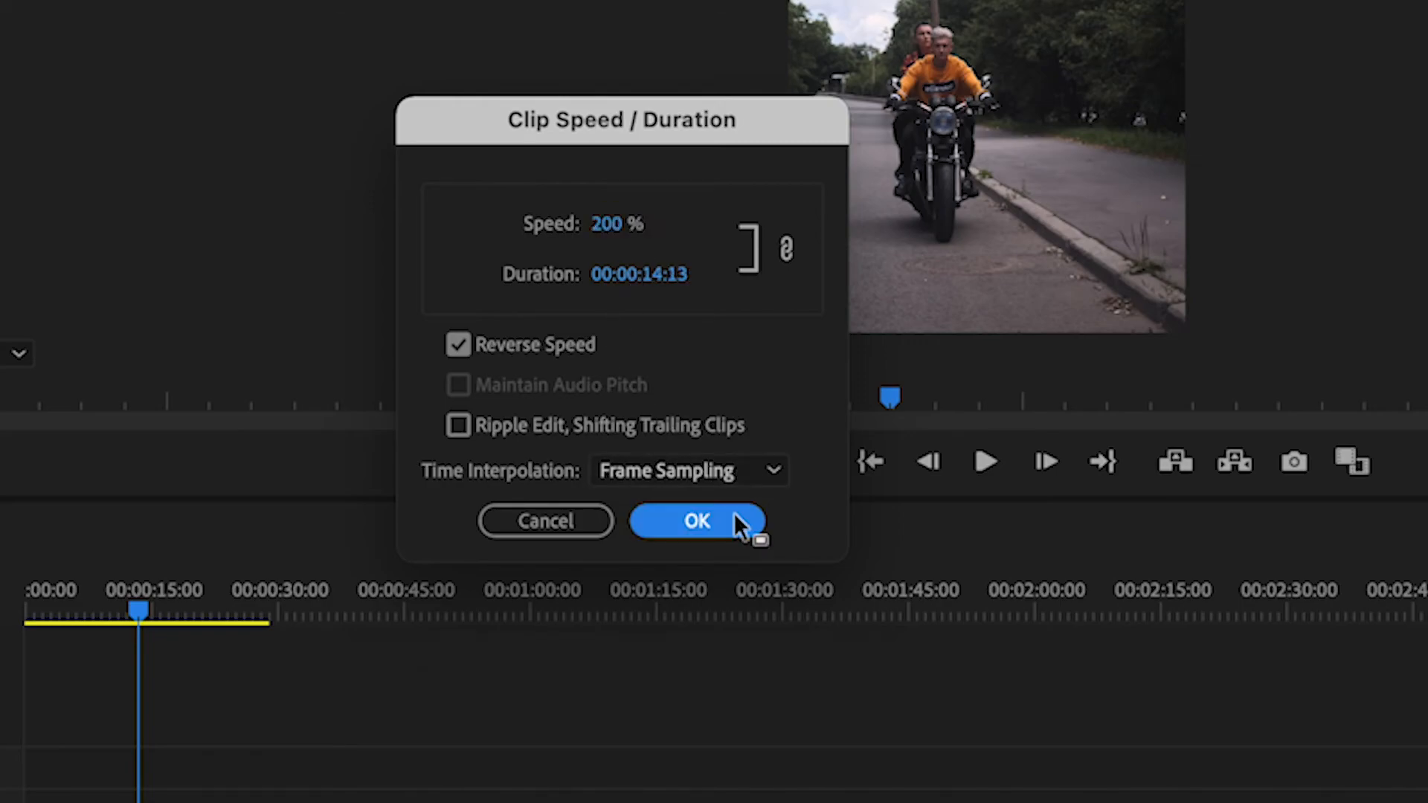
{"action": "key", "text": "Home"}
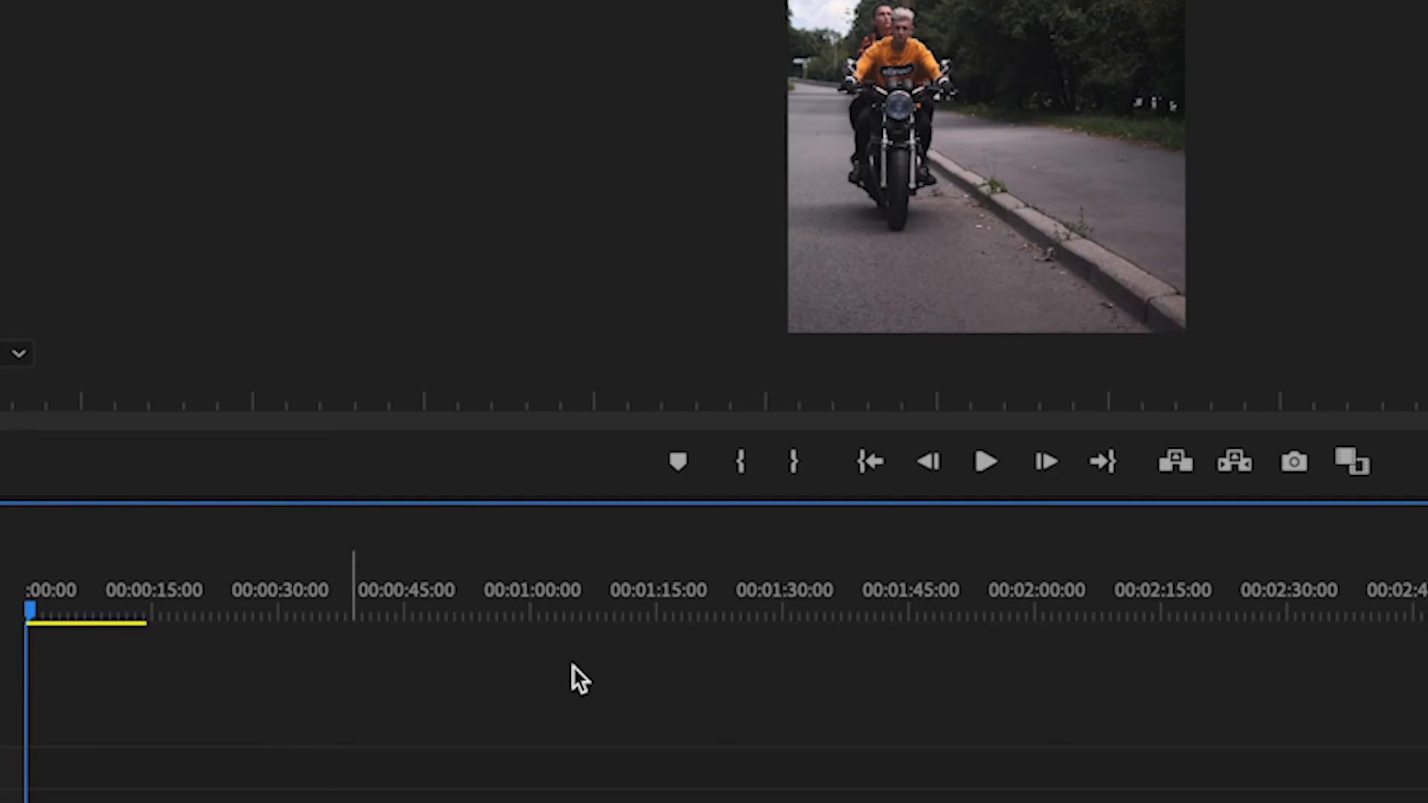
{"action": "key", "text": "space"}
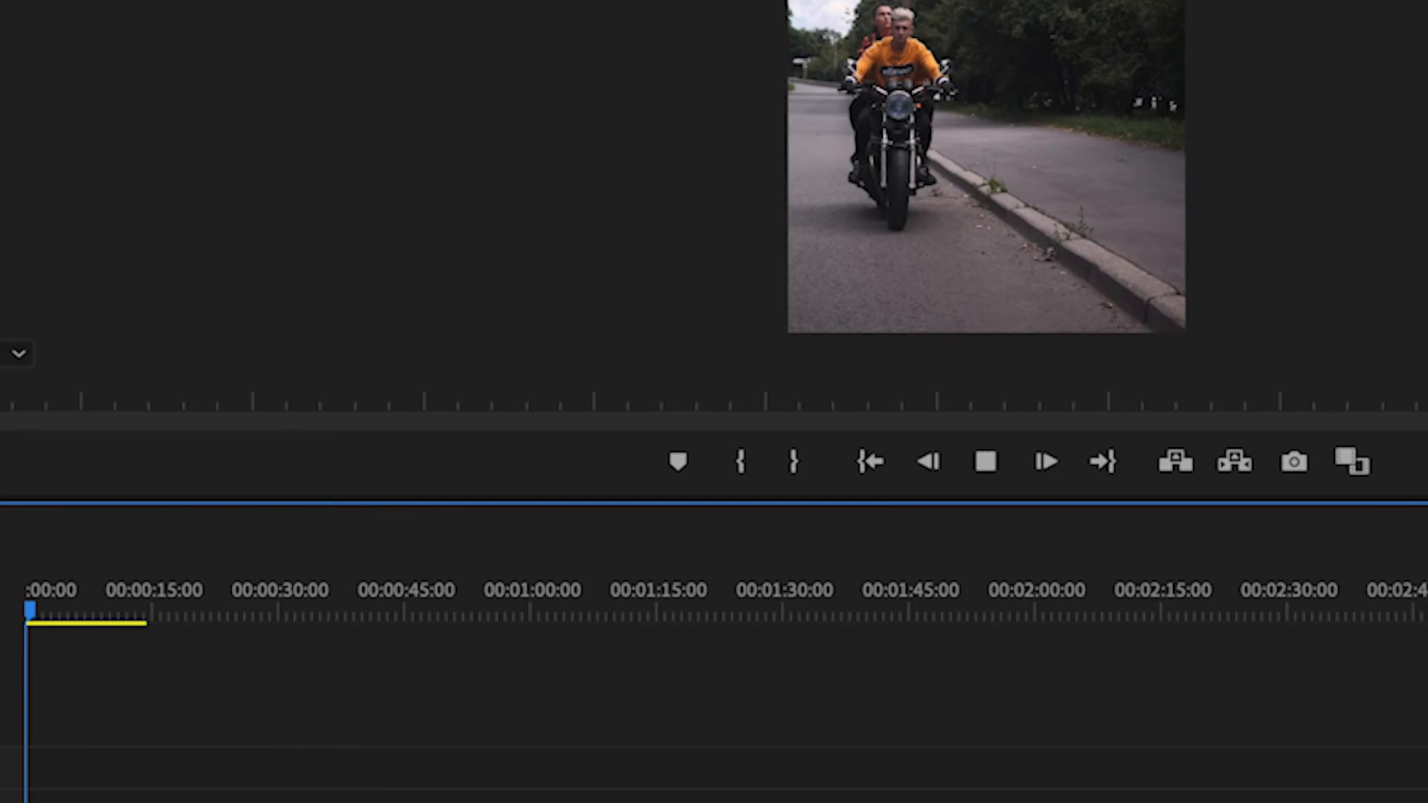